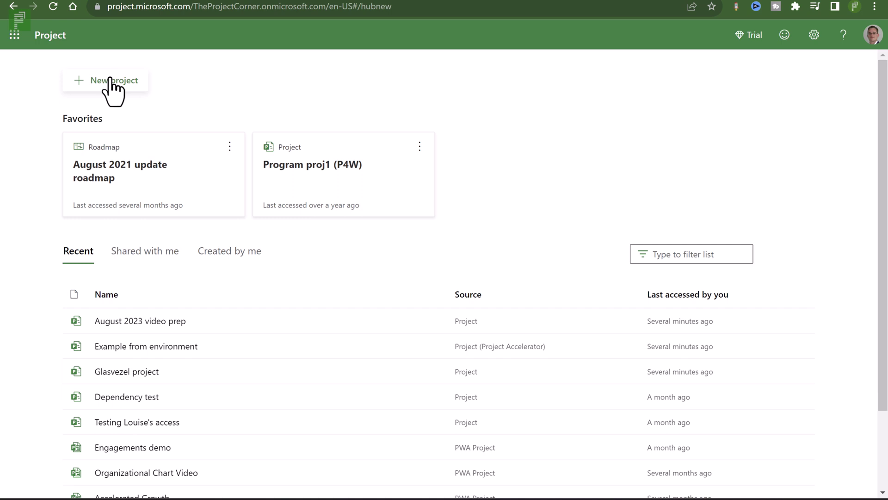
Start a new project and build it from the Sprint Planning template card
{"action": "left_click", "coordinate": [111, 83]}
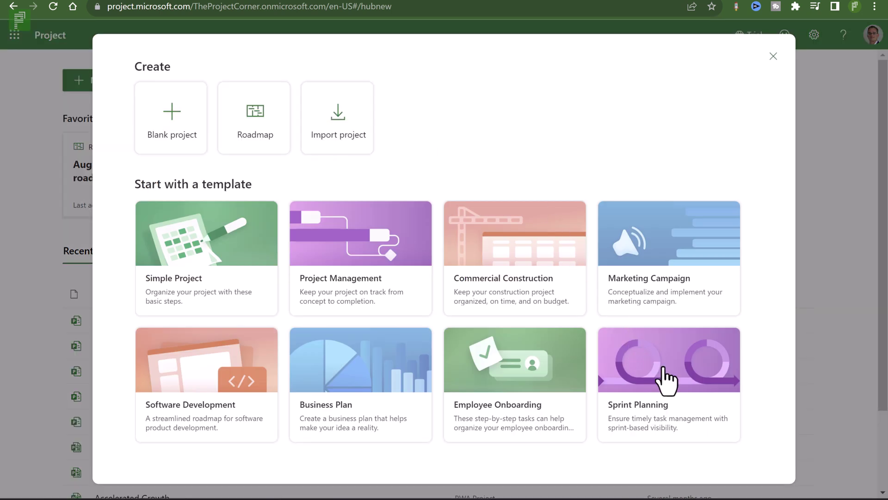
{"action": "left_click", "coordinate": [657, 391]}
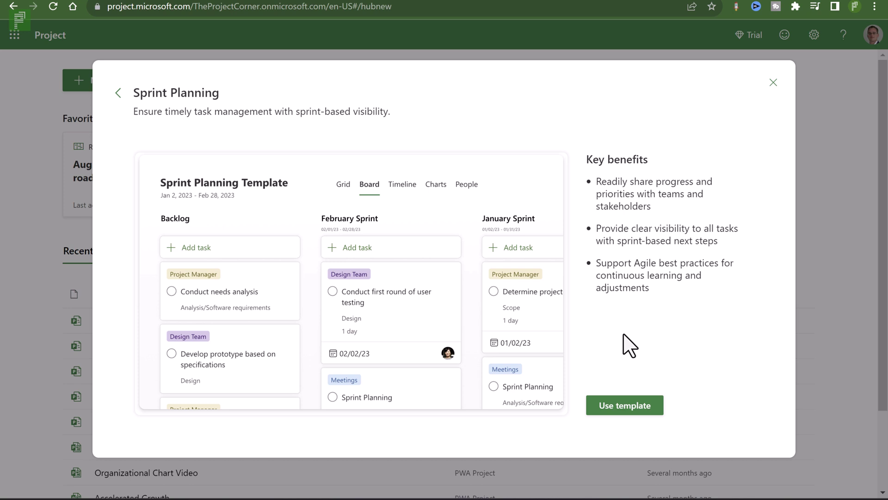
{"action": "left_click", "coordinate": [618, 407]}
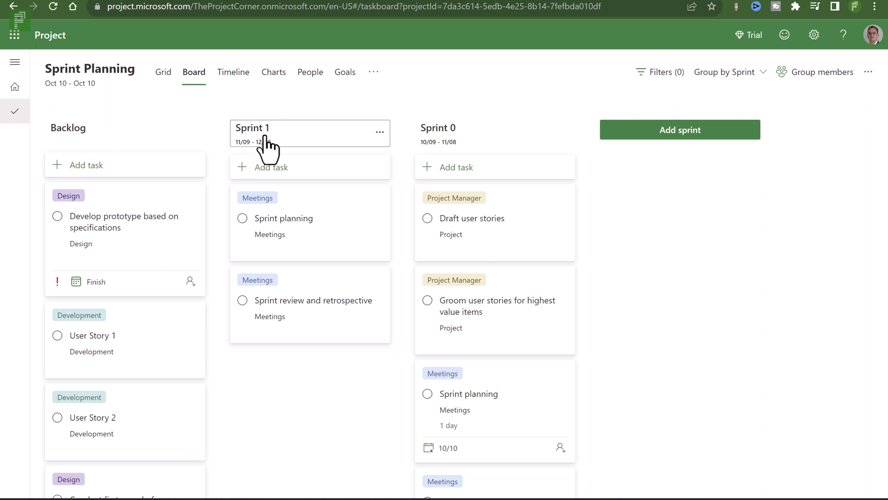
Fill in a new sprint named Sprint 2, starting 10/09/2023 and finishing 10/20/2023
{"action": "left_click", "coordinate": [620, 131]}
{"action": "type", "text": "S"}
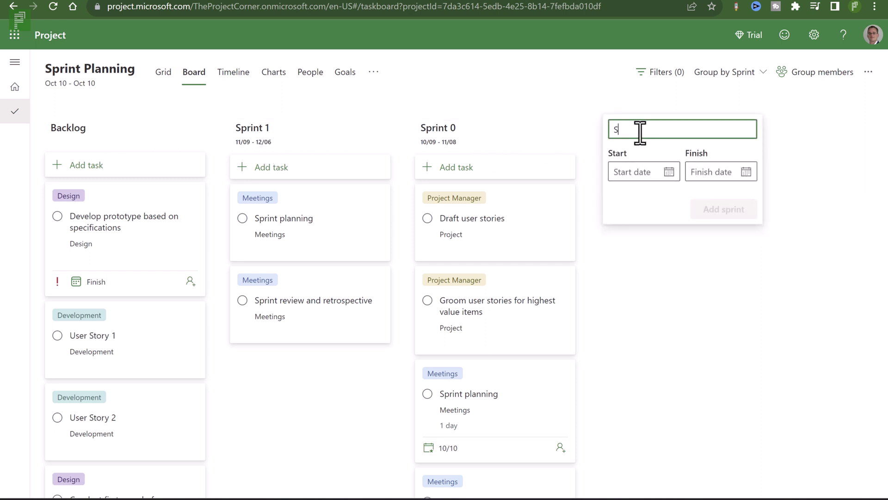
{"action": "type", "text": "print 2"}
{"action": "left_click", "coordinate": [616, 172]}
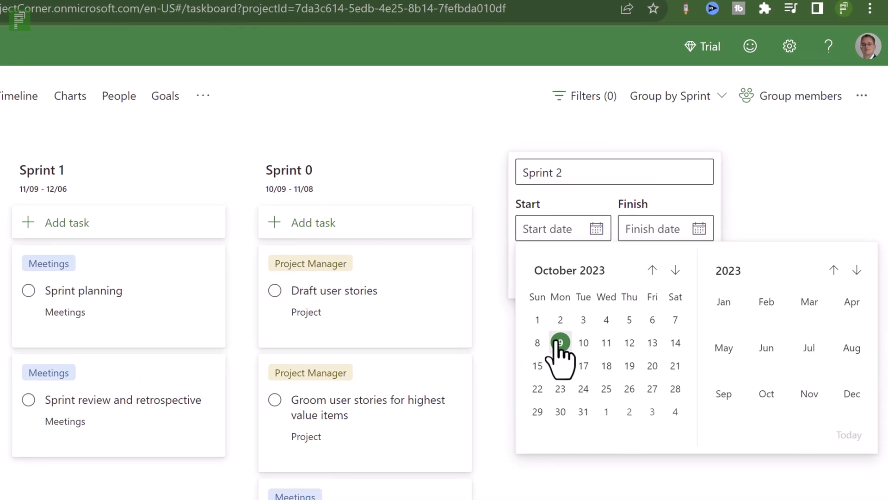
{"action": "left_click", "coordinate": [559, 343]}
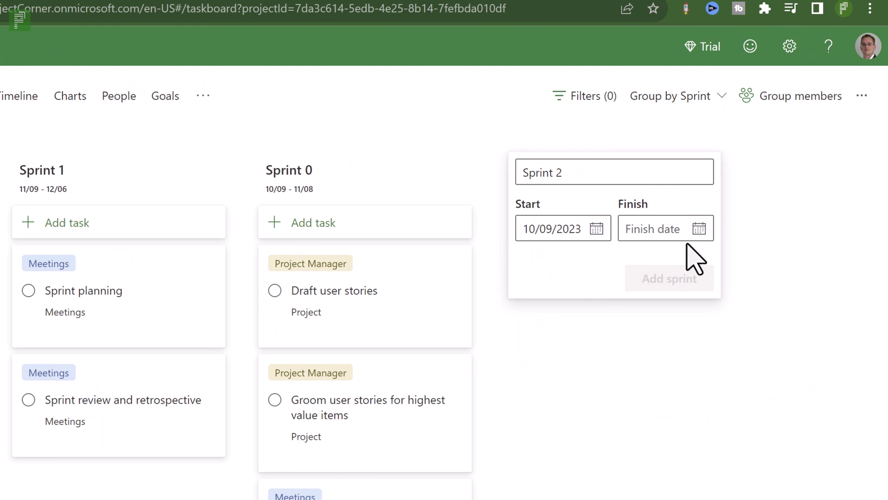
{"action": "left_click", "coordinate": [709, 230]}
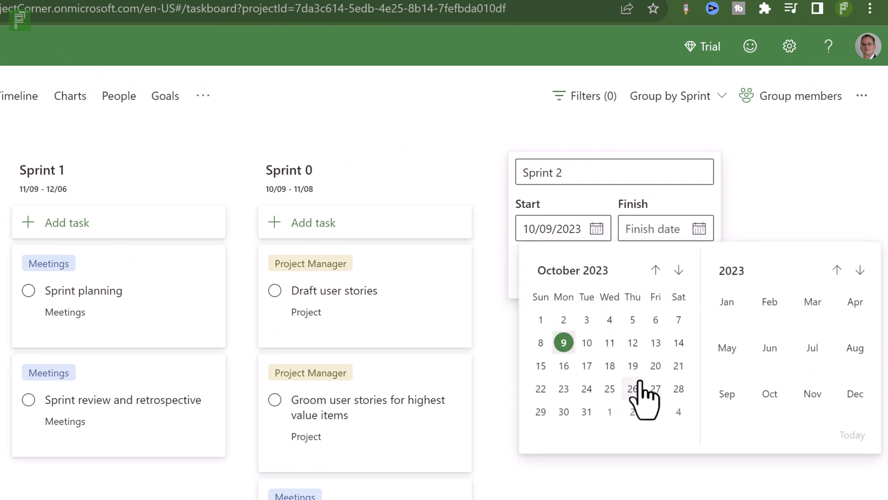
{"action": "left_click", "coordinate": [656, 365]}
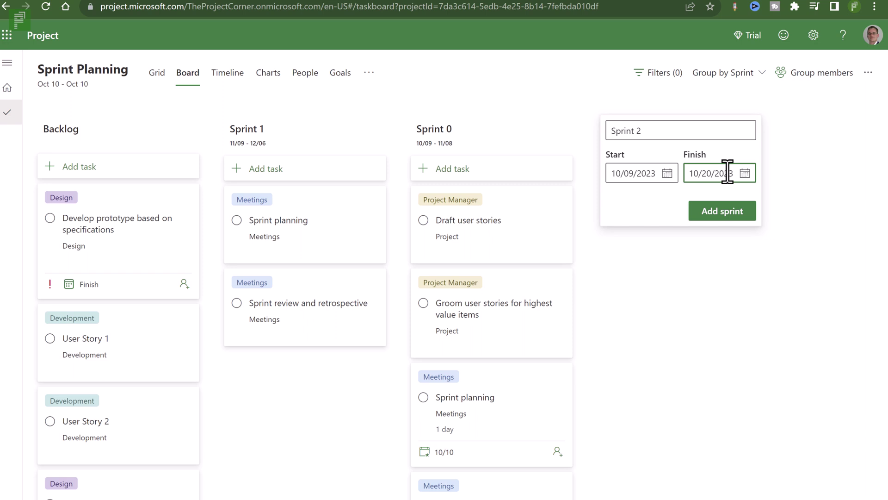
Create Sprint 2, check its start date in the details panel, then close it
{"action": "left_click", "coordinate": [718, 214]}
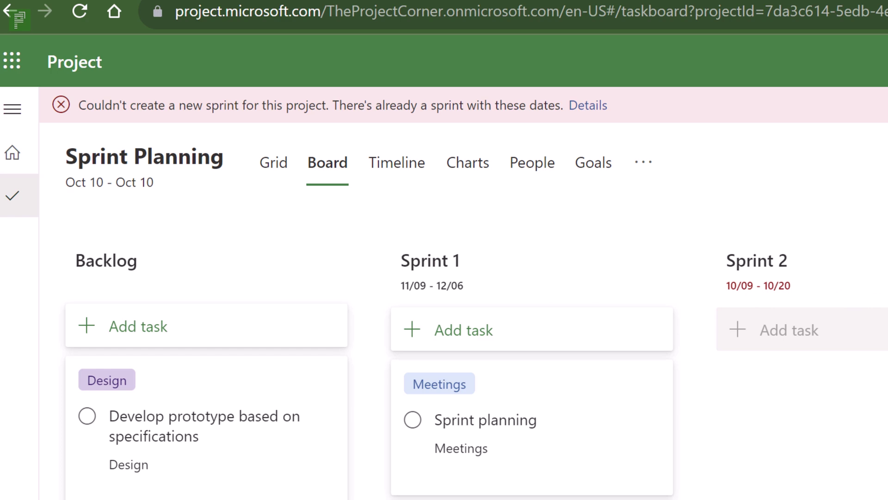
{"action": "left_click", "coordinate": [870, 273]}
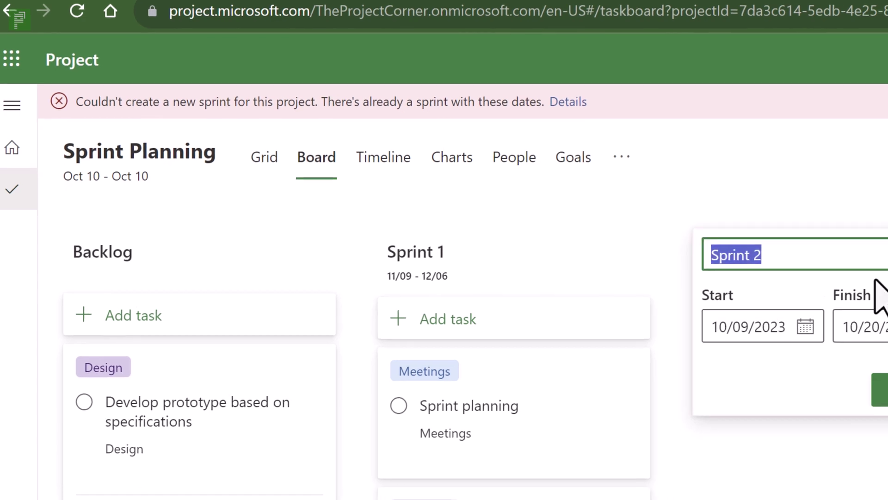
{"action": "left_click", "coordinate": [833, 337]}
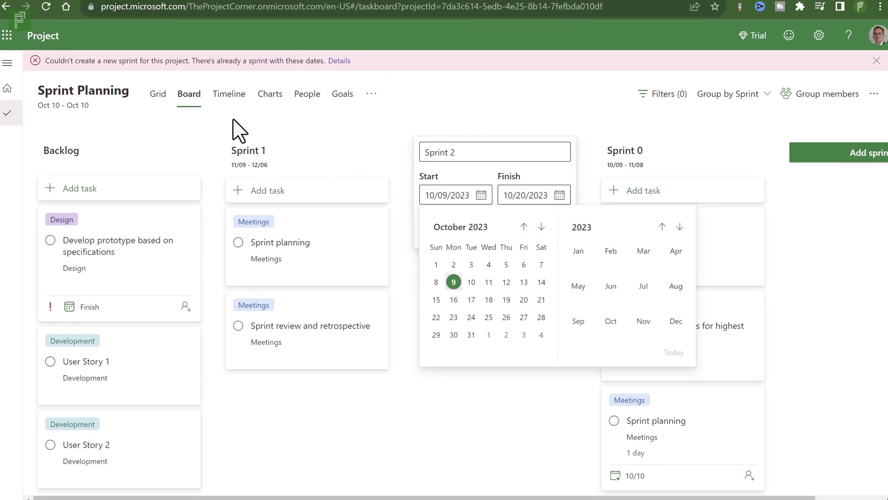
{"action": "left_click", "coordinate": [232, 119]}
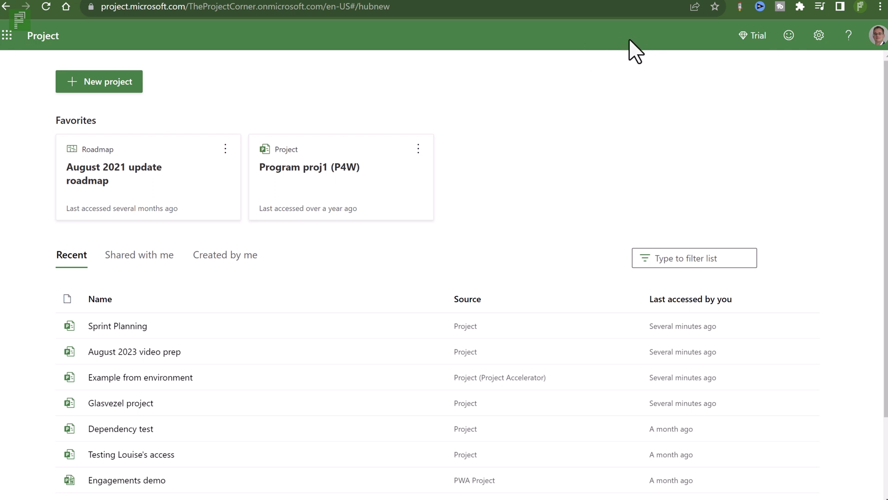
In Teams, open the General channel of the Example from environment team
{"action": "left_click", "coordinate": [659, 1]}
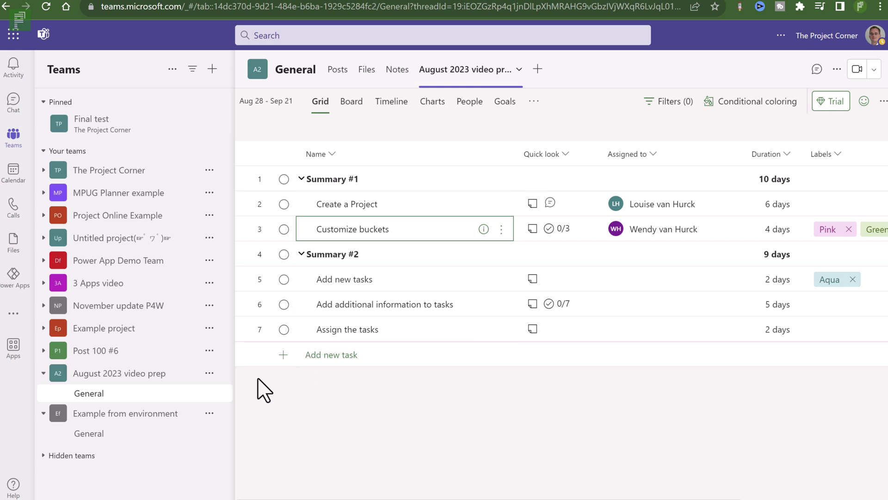
{"action": "left_click", "coordinate": [113, 416]}
{"action": "left_click", "coordinate": [111, 414]}
{"action": "left_click", "coordinate": [116, 433]}
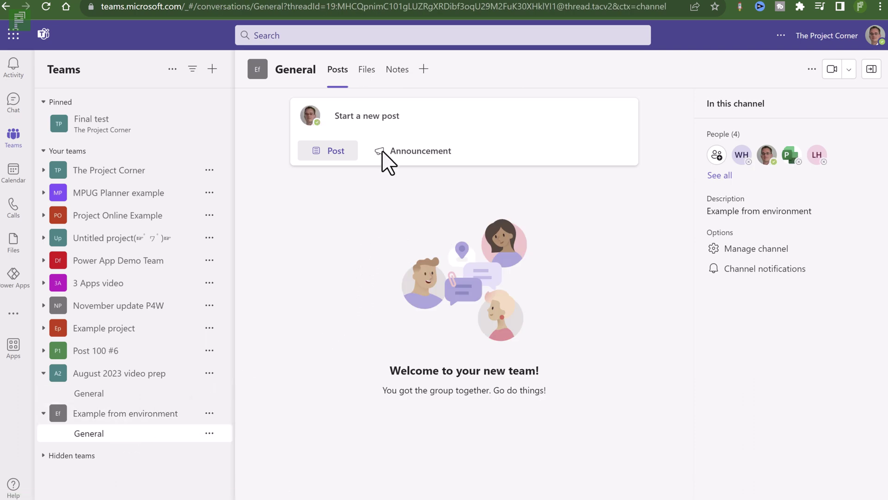
Try adding a Project tab to General and highlight the projects-couldn't-load error
{"action": "left_click", "coordinate": [422, 74]}
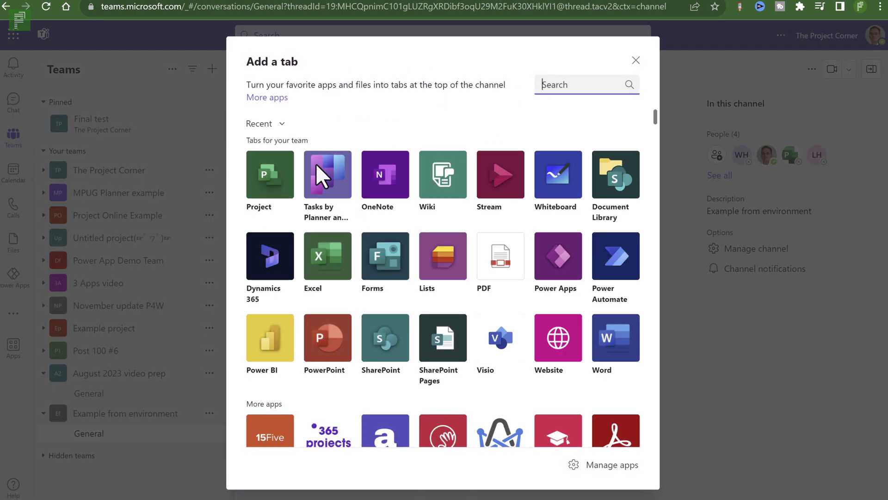
{"action": "left_click", "coordinate": [274, 194]}
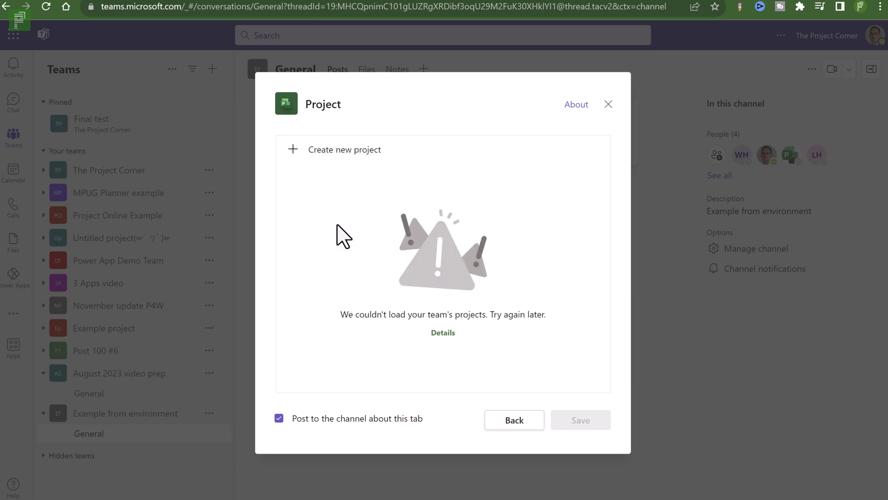
{"action": "left_click_drag", "start_coordinate": [341, 314], "coordinate": [481, 314]}
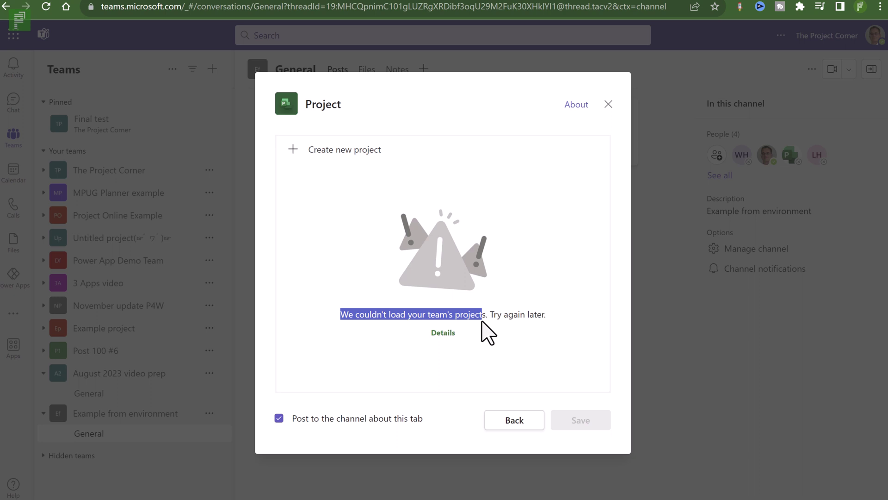
Close the failed tab setup and read the Summer 2023 post, highlighting the June 2023 rollout
{"action": "left_click", "coordinate": [609, 105]}
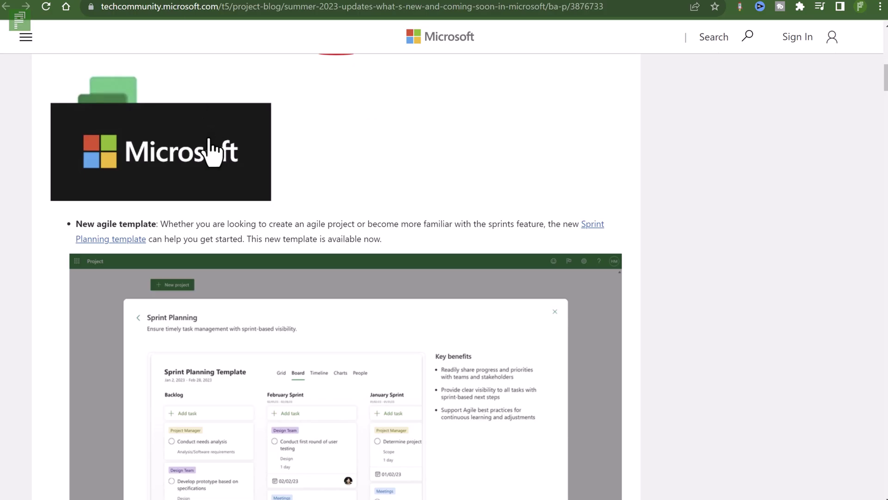
{"action": "scroll", "coordinate": [273, 273], "scroll_direction": "up", "scroll_amount": 5}
{"action": "scroll", "coordinate": [296, 291], "scroll_direction": "up", "scroll_amount": 8}
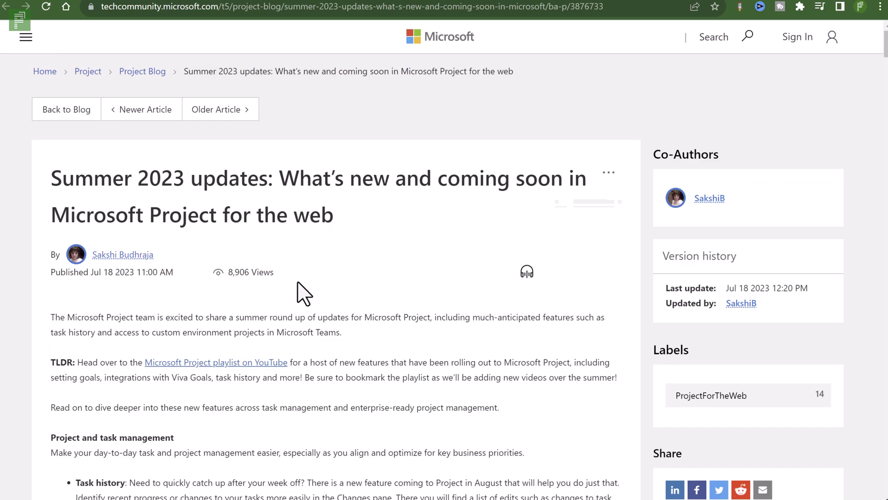
{"action": "scroll", "coordinate": [293, 282], "scroll_direction": "down", "scroll_amount": 8}
{"action": "scroll", "coordinate": [295, 310], "scroll_direction": "down", "scroll_amount": 10}
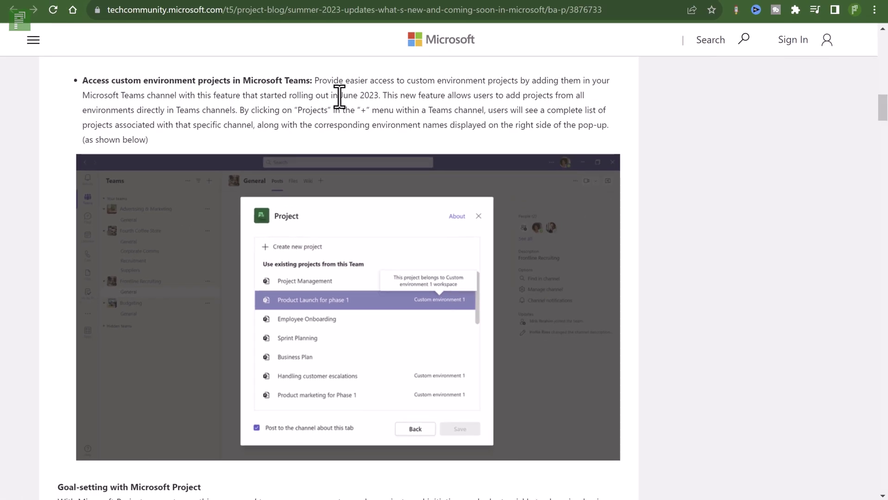
{"action": "left_click_drag", "start_coordinate": [340, 96], "coordinate": [379, 96]}
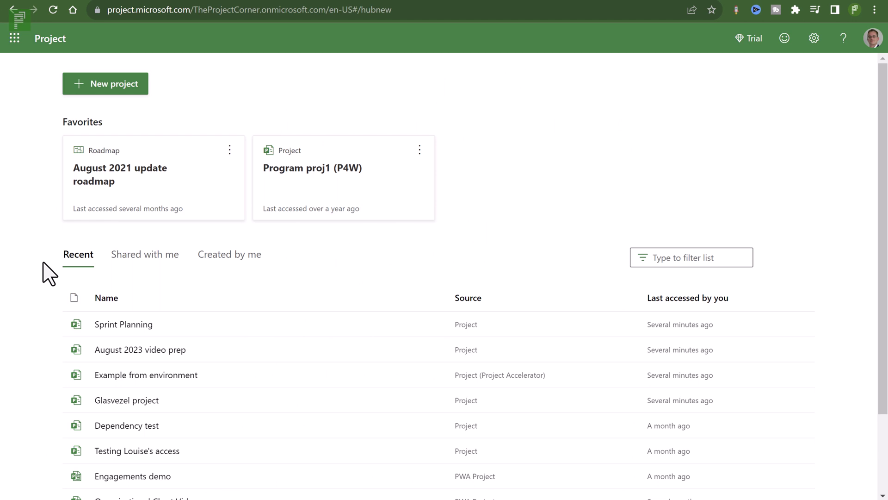
Start another new project and build it from the Commercial Construction template card
{"action": "left_click", "coordinate": [113, 85]}
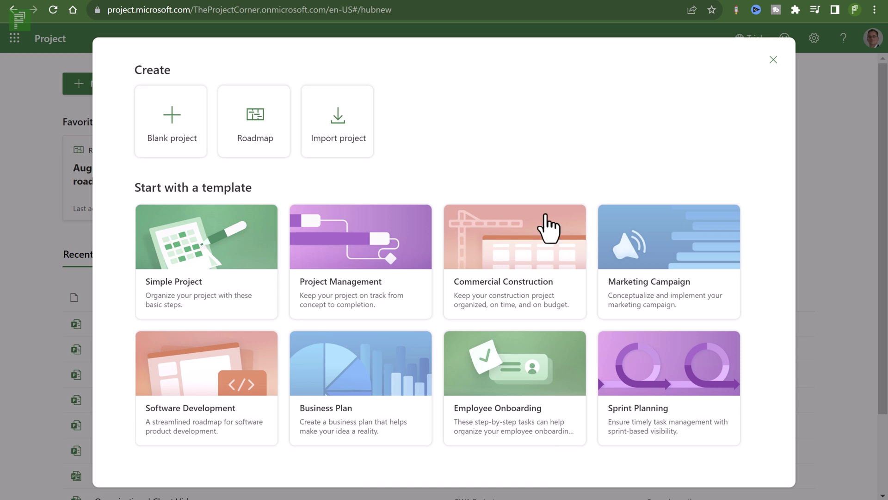
{"action": "left_click", "coordinate": [518, 252]}
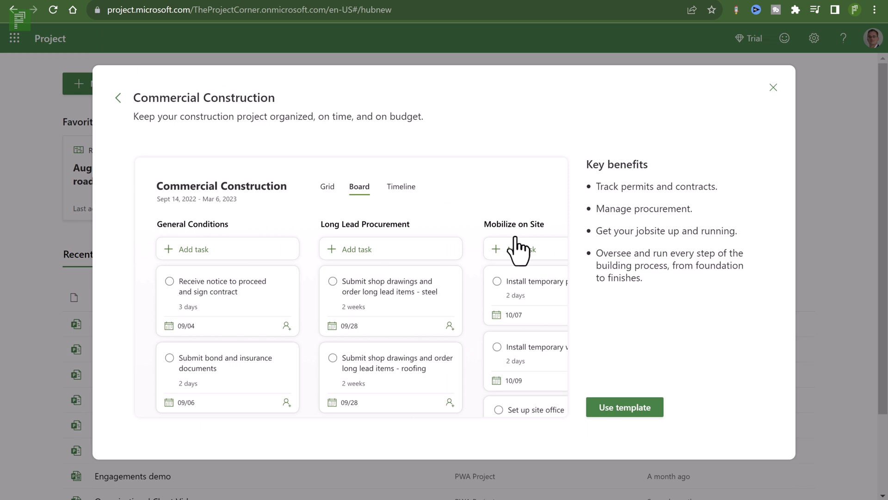
{"action": "left_click", "coordinate": [632, 416]}
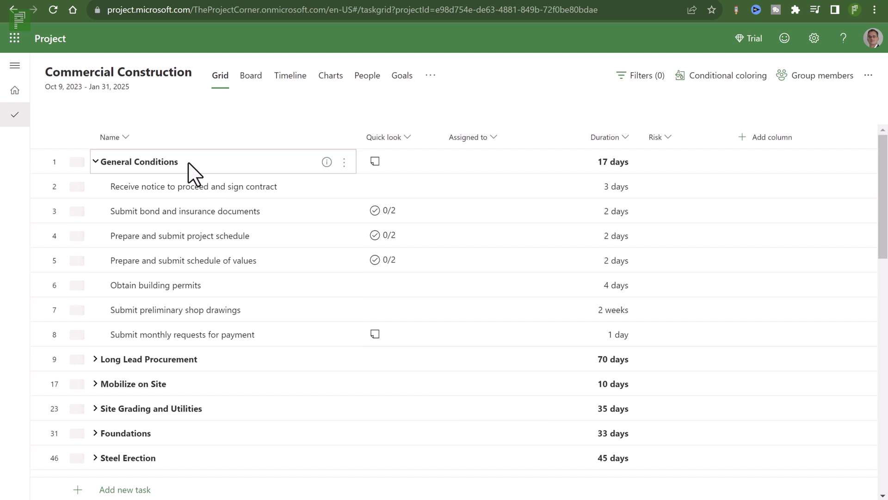
Collapse the General Conditions task group and go to the project's Goals page
{"action": "left_click", "coordinate": [95, 161]}
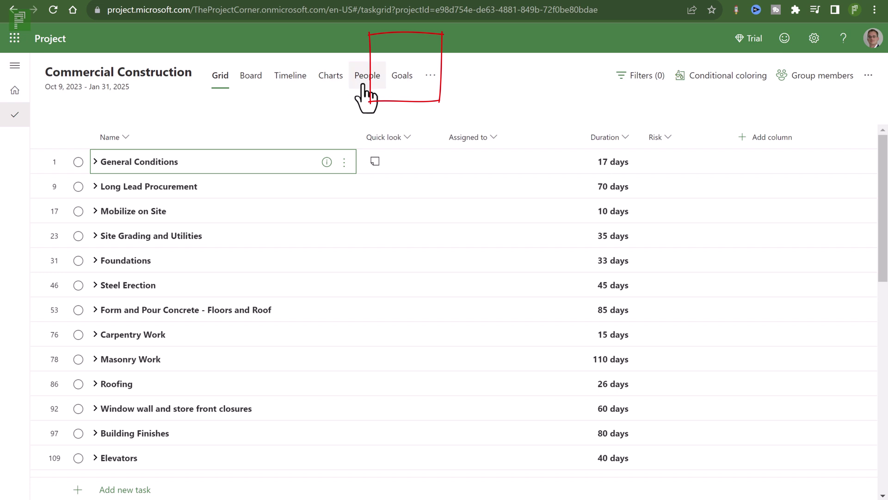
{"action": "left_click", "coordinate": [399, 88]}
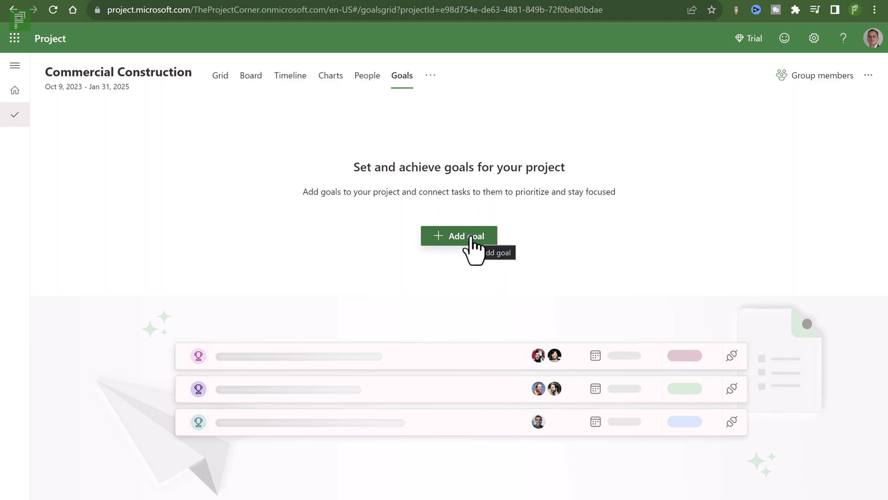
Add the goal 'Site ready for construction' to the Commercial Construction project
{"action": "left_click", "coordinate": [471, 237]}
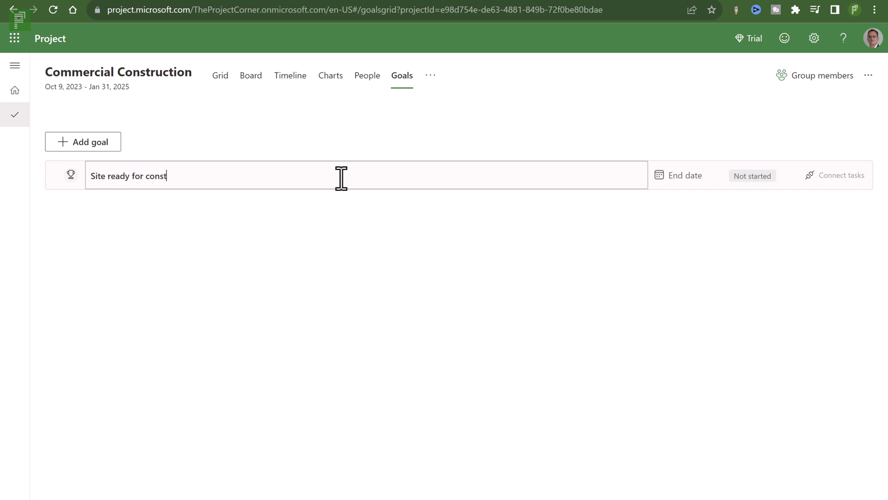
{"action": "left_click", "coordinate": [341, 230]}
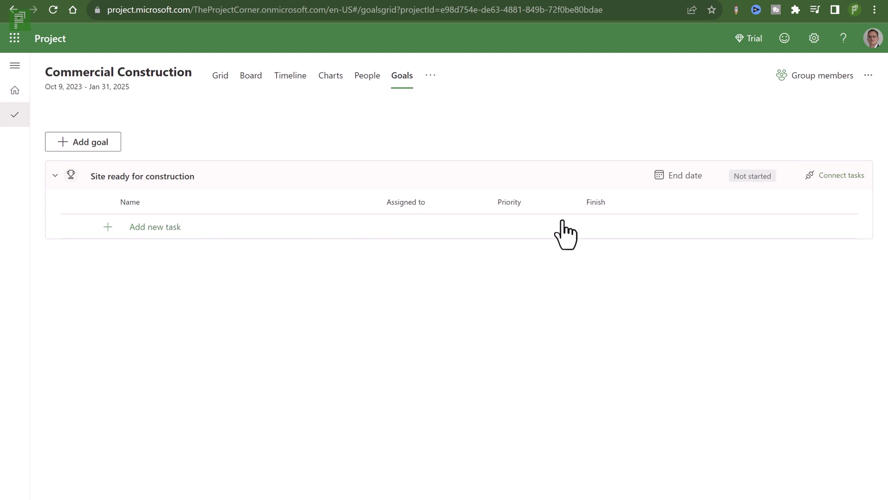
Add task 'Where are you on the schedule?' under the goal, Urgent priority, finishing today, October 9
{"action": "left_click", "coordinate": [172, 228]}
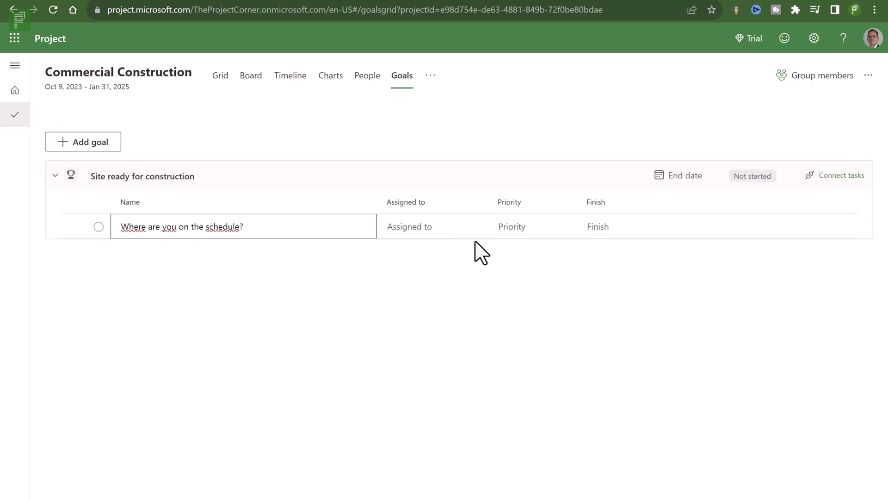
{"action": "left_click", "coordinate": [550, 229]}
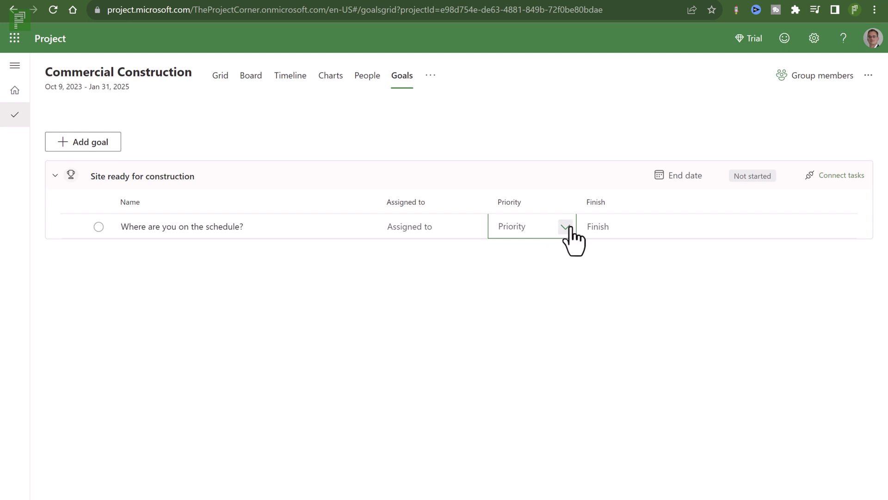
{"action": "left_click", "coordinate": [568, 228]}
{"action": "left_click", "coordinate": [533, 257]}
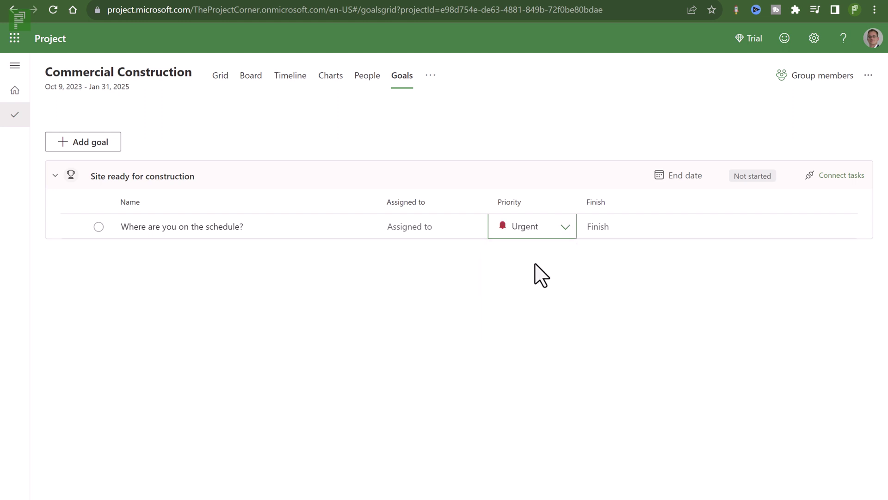
{"action": "left_click", "coordinate": [599, 233]}
{"action": "left_click", "coordinate": [653, 226]}
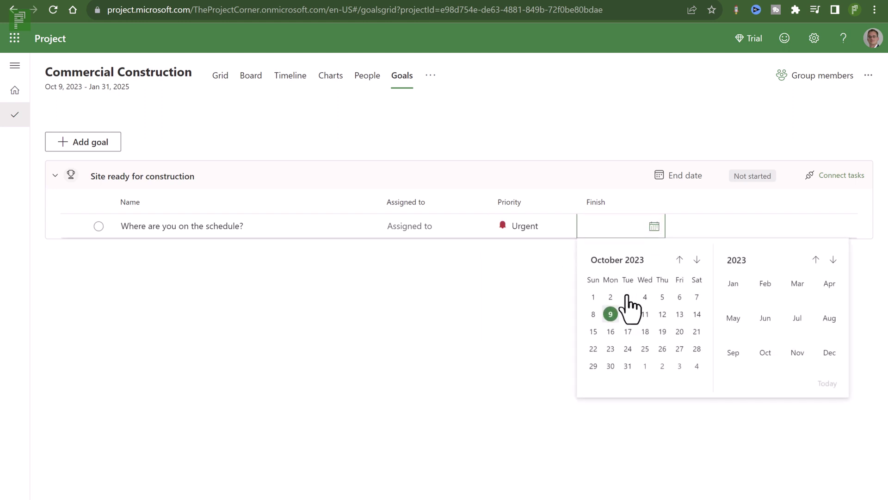
{"action": "left_click", "coordinate": [611, 313]}
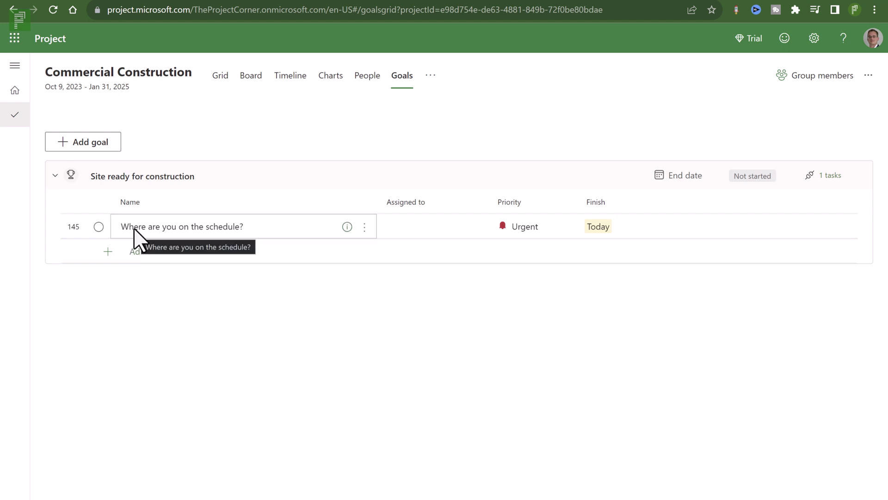
In Grid view, open task 145's details and list the goals it can connect to
{"action": "left_click", "coordinate": [248, 82]}
{"action": "left_click", "coordinate": [221, 77]}
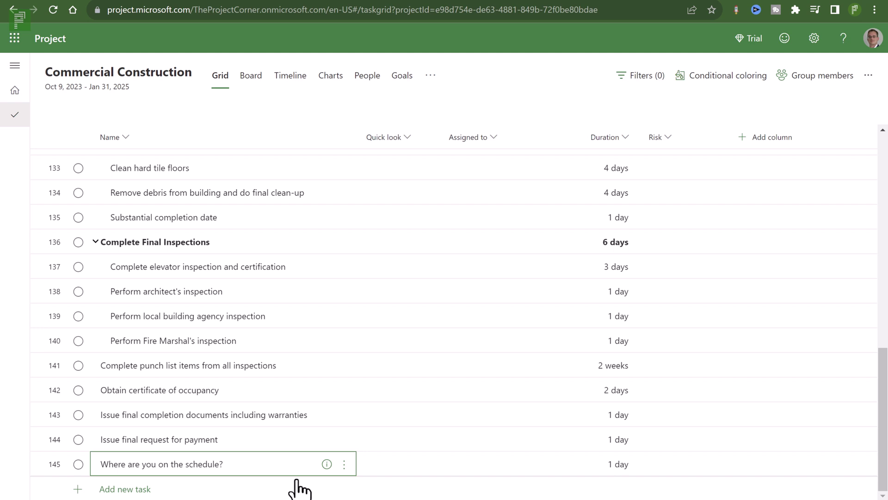
{"action": "left_click", "coordinate": [327, 464]}
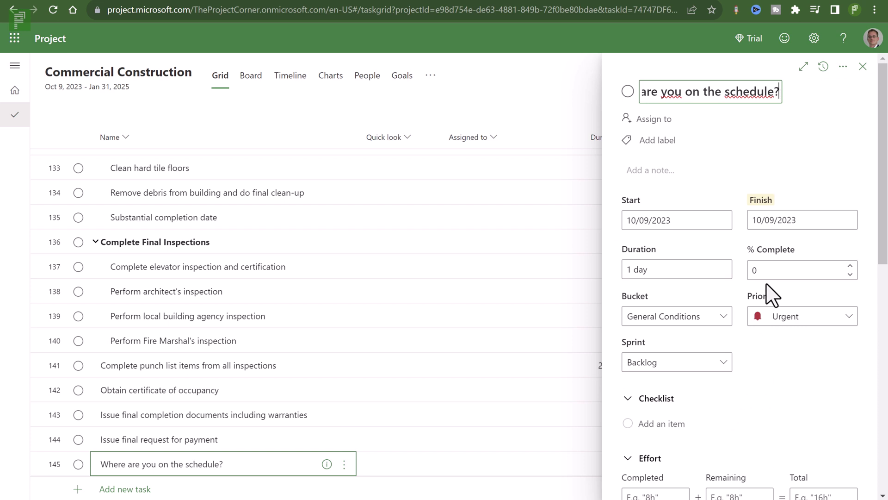
{"action": "scroll", "coordinate": [773, 295], "scroll_direction": "down", "scroll_amount": 10}
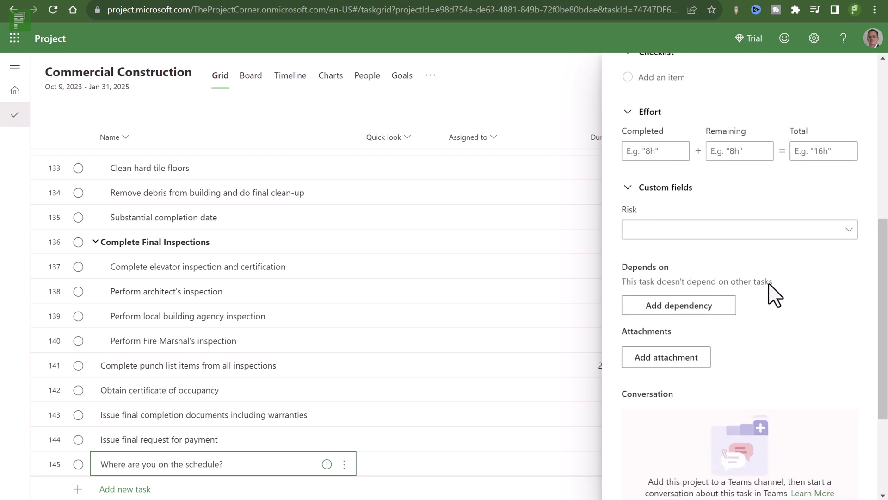
{"action": "left_click_drag", "start_coordinate": [638, 399], "coordinate": [677, 401]}
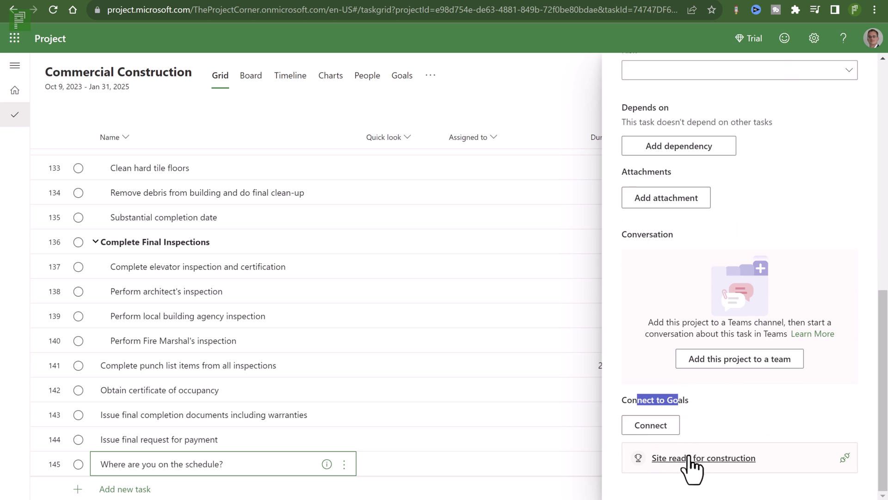
{"action": "left_click", "coordinate": [651, 431]}
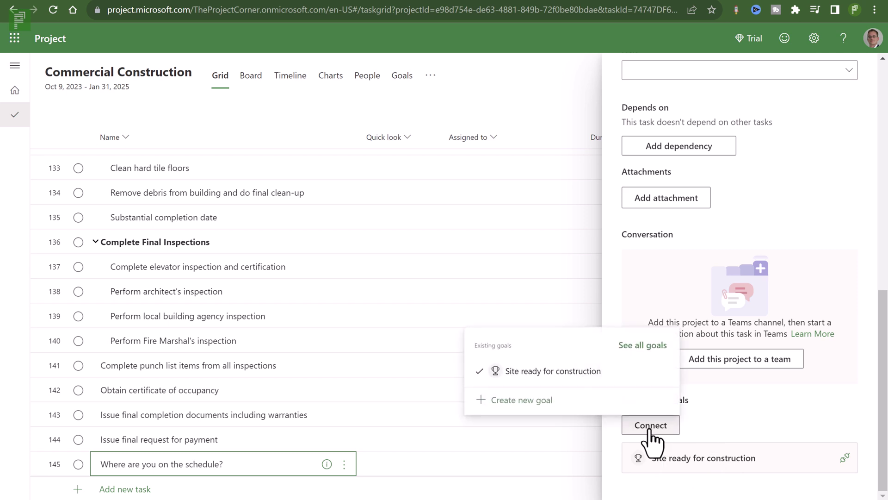
Create a new goal 'Multiple goals?' with an end date of October 27, 2023
{"action": "left_click", "coordinate": [575, 401]}
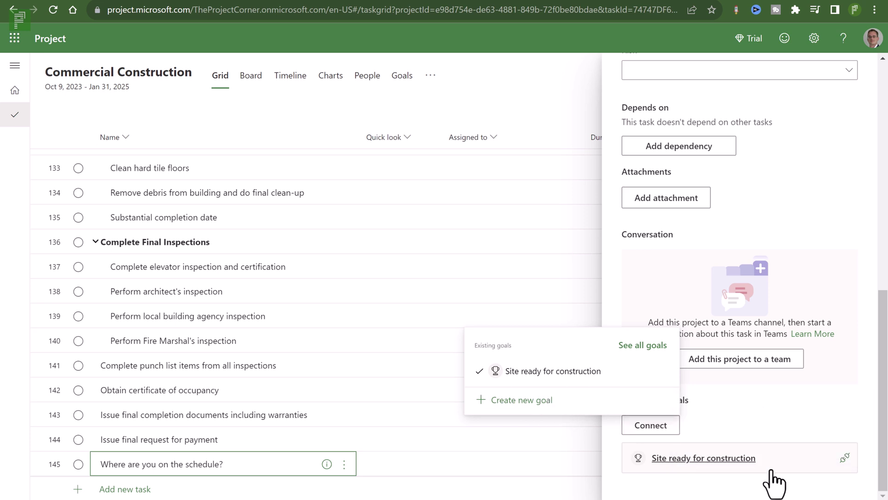
{"action": "mouse_move", "coordinate": [631, 409]}
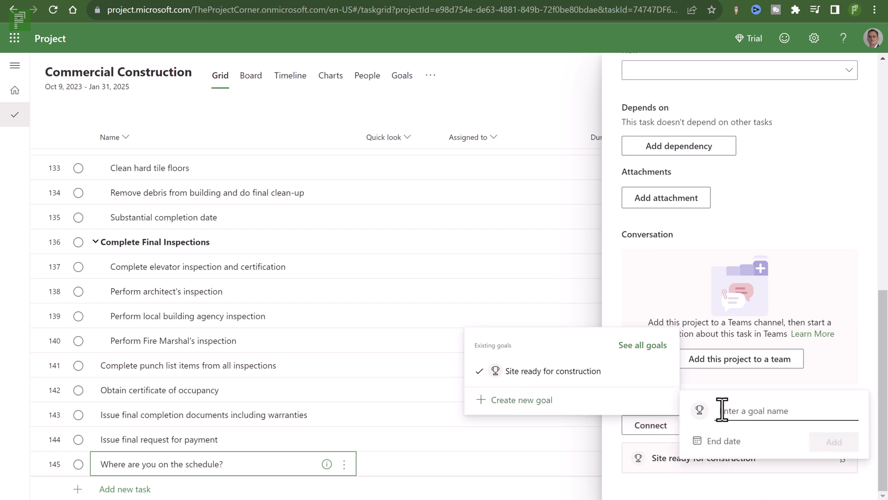
{"action": "type", "text": "Mu"}
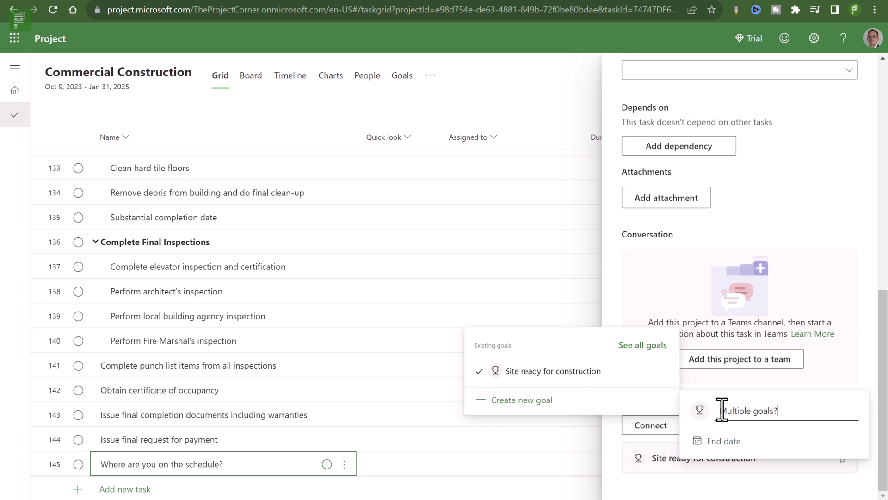
{"action": "left_click", "coordinate": [746, 442]}
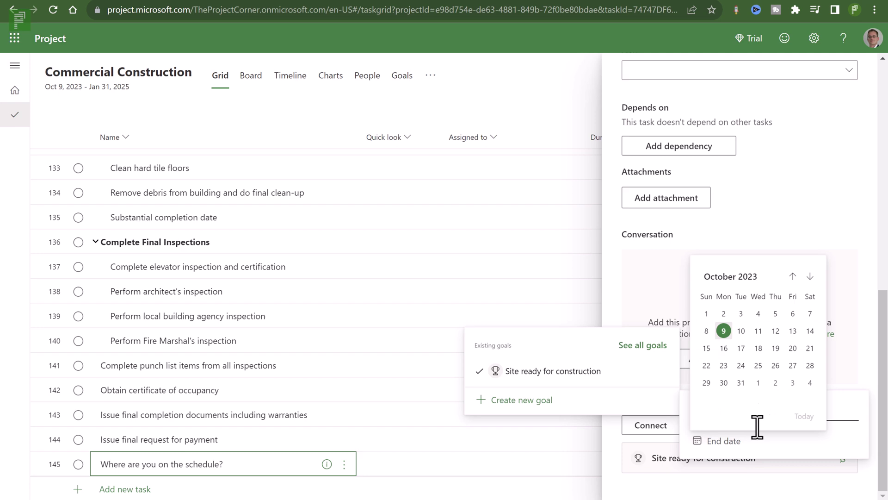
{"action": "left_click", "coordinate": [793, 365]}
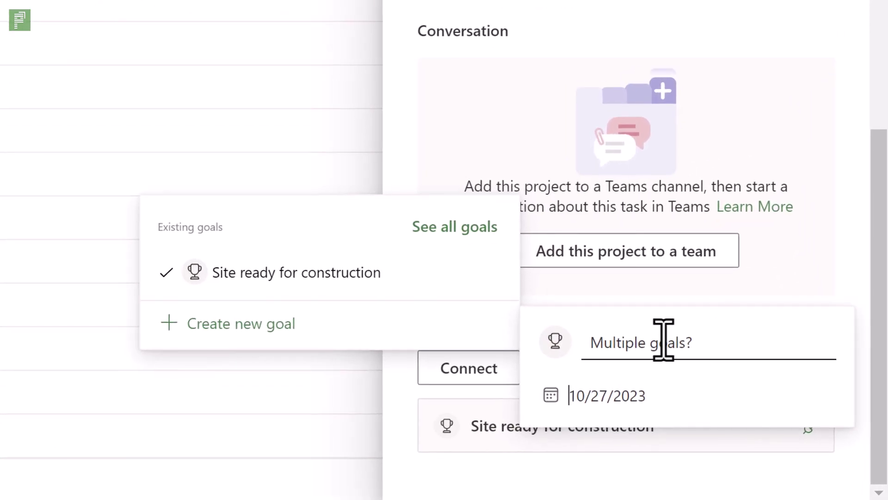
{"action": "left_click", "coordinate": [723, 362]}
{"action": "key", "text": "Return"}
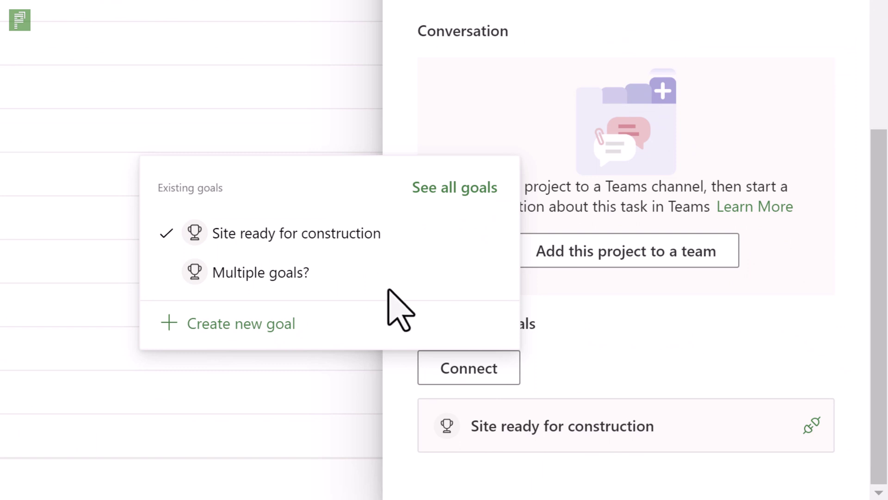
Try linking task 145 to Multiple goals?, then relink it to Site ready for construction
{"action": "left_click", "coordinate": [217, 268]}
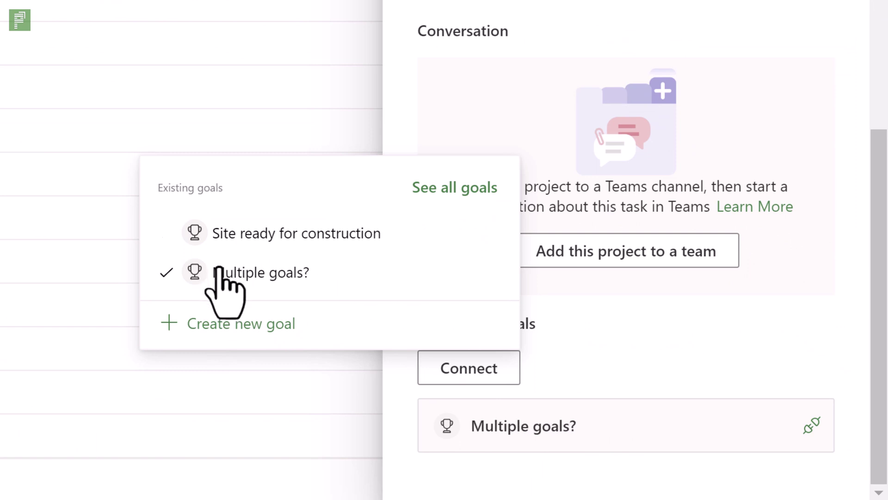
{"action": "left_click", "coordinate": [235, 233]}
{"action": "left_click", "coordinate": [234, 272]}
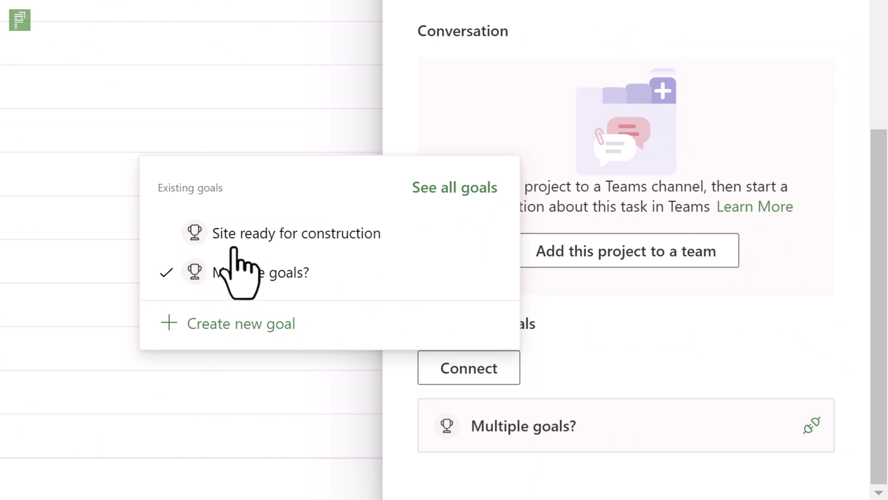
{"action": "left_click", "coordinate": [235, 236]}
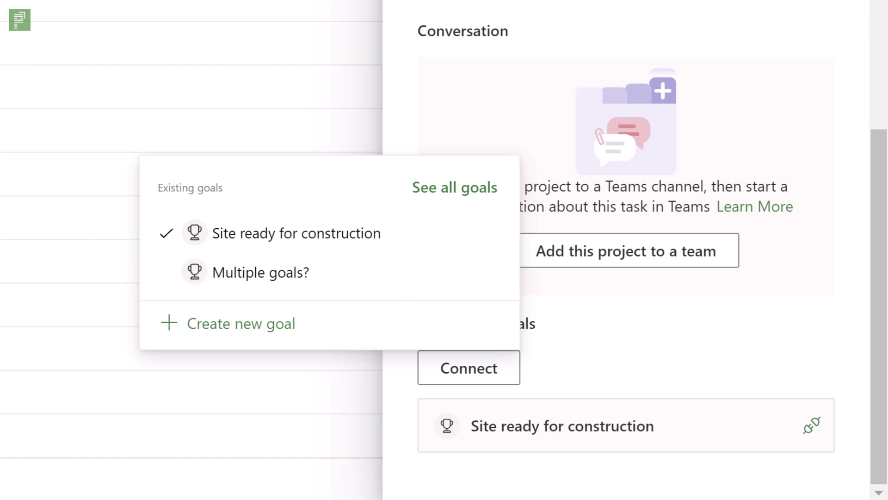
Check Complete Final Inspections' options menu, where Connect to goal is greyed out, then close the details
{"action": "left_click", "coordinate": [234, 411]}
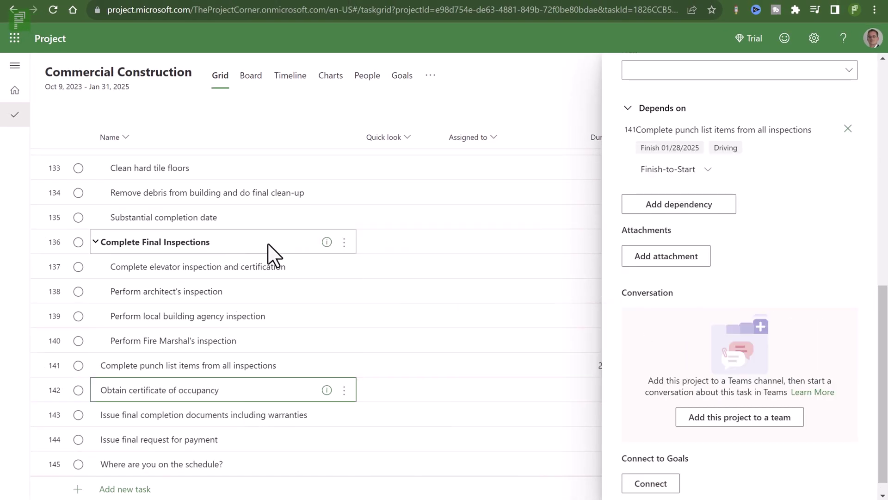
{"action": "left_click", "coordinate": [343, 242]}
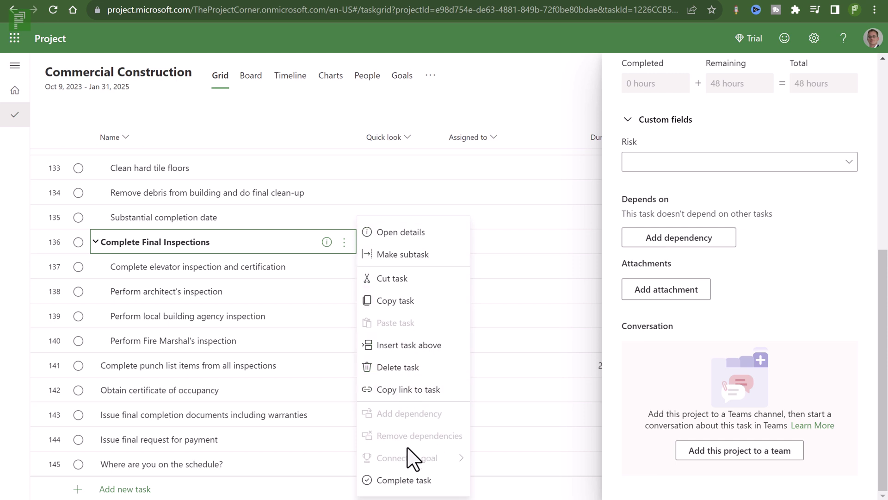
{"action": "key", "text": "Escape"}
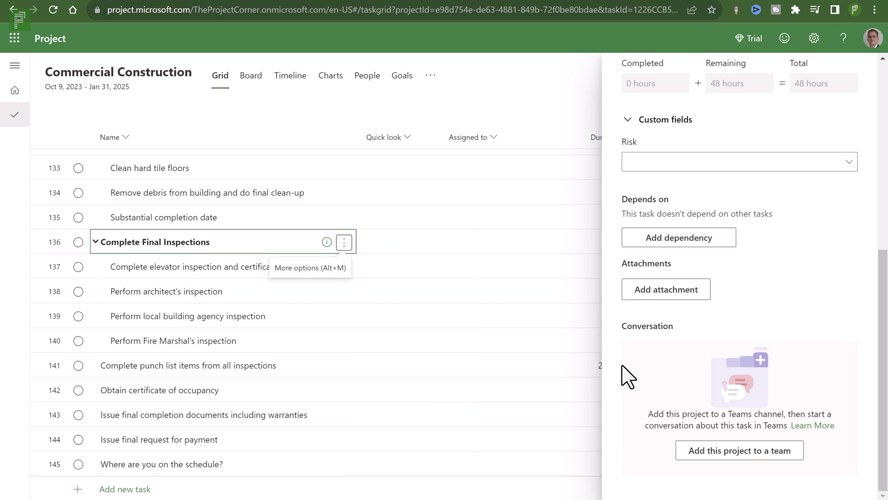
{"action": "scroll", "coordinate": [717, 317], "scroll_direction": "up", "scroll_amount": 8}
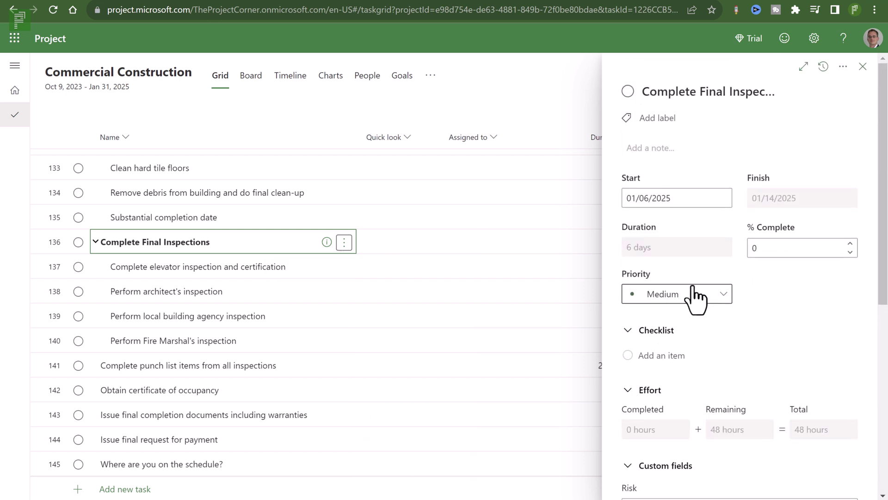
{"action": "left_click", "coordinate": [862, 67]}
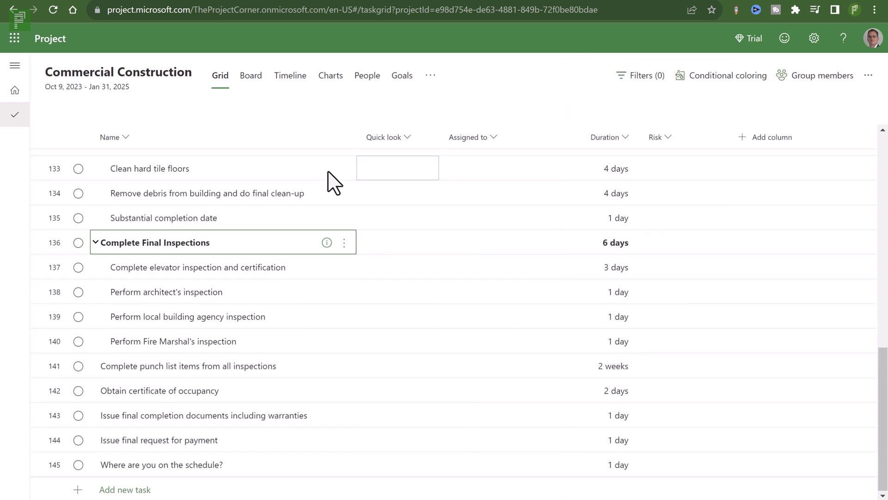
Review Complete Final Inspections' details and more-actions menu, then close its details pane
{"action": "left_click", "coordinate": [326, 242]}
{"action": "scroll", "coordinate": [749, 306], "scroll_direction": "down", "scroll_amount": 6}
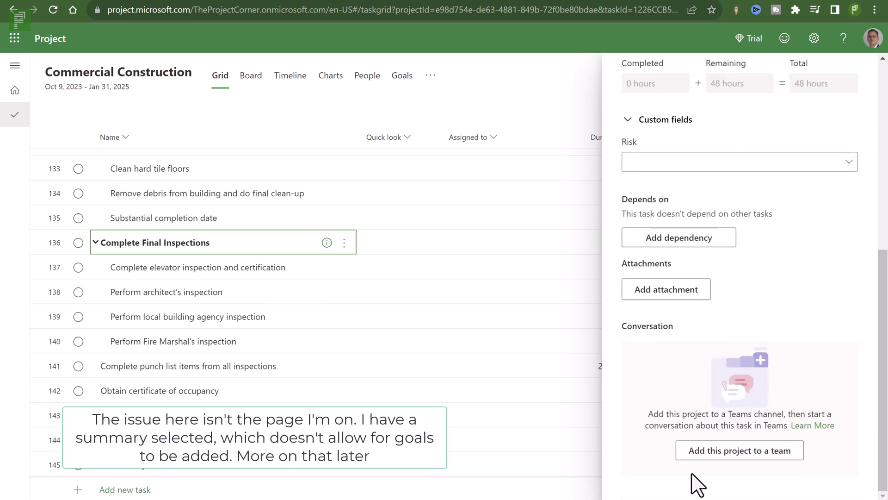
{"action": "scroll", "coordinate": [724, 341], "scroll_direction": "up", "scroll_amount": 6}
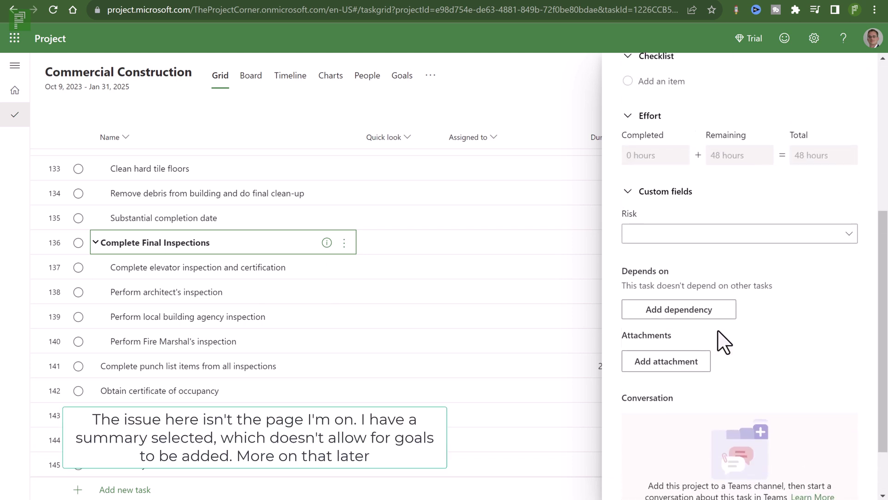
{"action": "scroll", "coordinate": [728, 253], "scroll_direction": "down", "scroll_amount": 6}
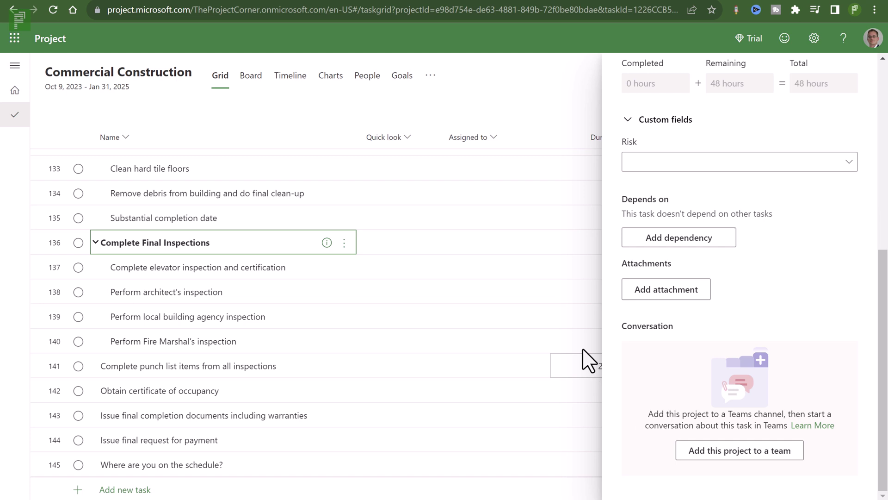
{"action": "scroll", "coordinate": [868, 187], "scroll_direction": "up", "scroll_amount": 1}
{"action": "scroll", "coordinate": [849, 150], "scroll_direction": "up", "scroll_amount": 6}
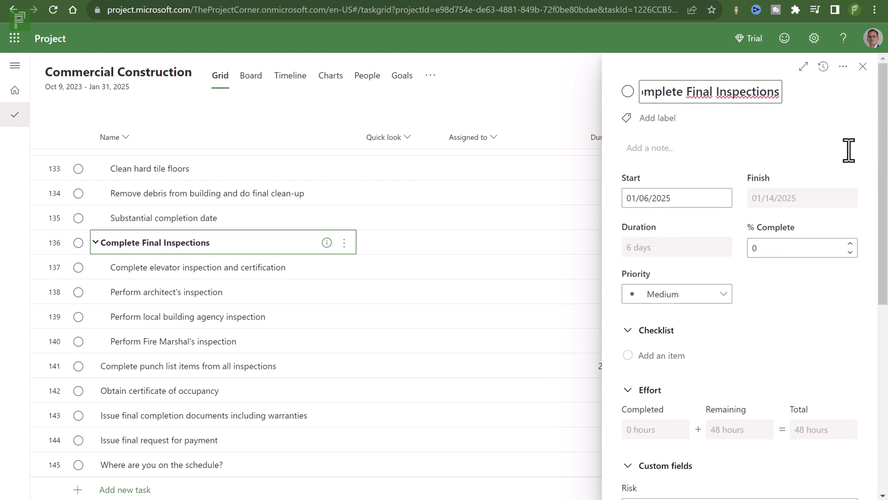
{"action": "left_click", "coordinate": [843, 67]}
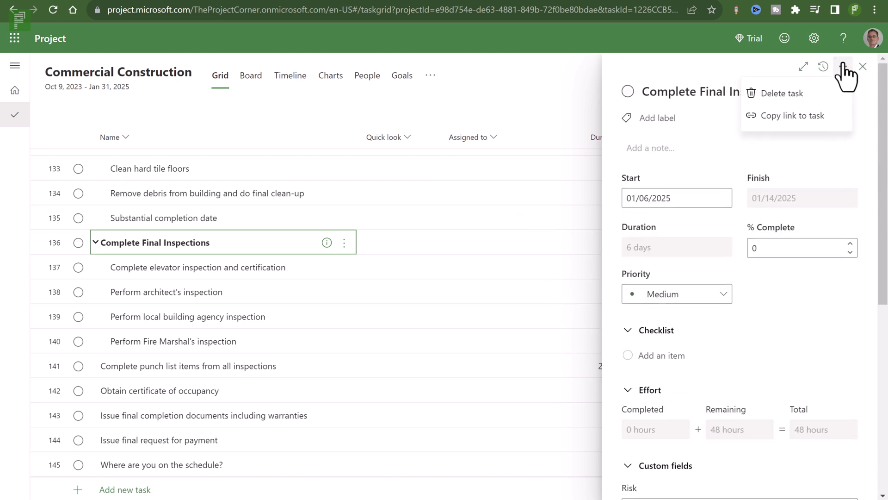
{"action": "left_click", "coordinate": [823, 116]}
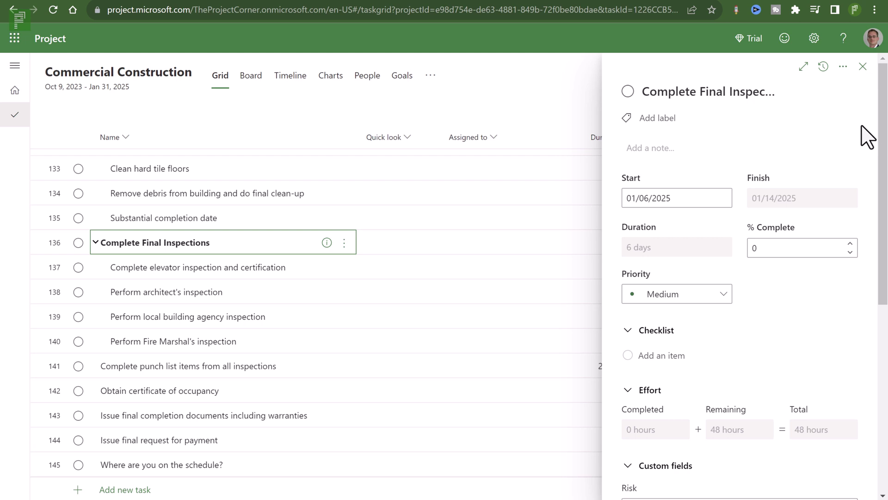
{"action": "left_click", "coordinate": [862, 66]}
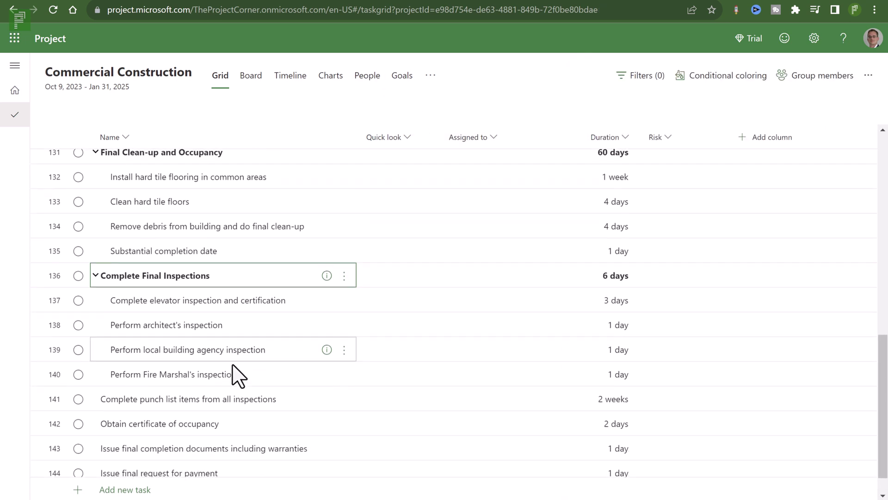
Open the Site ready for construction goal's details, showing 1 connected task, Not started, Medium priority
{"action": "left_click", "coordinate": [327, 464]}
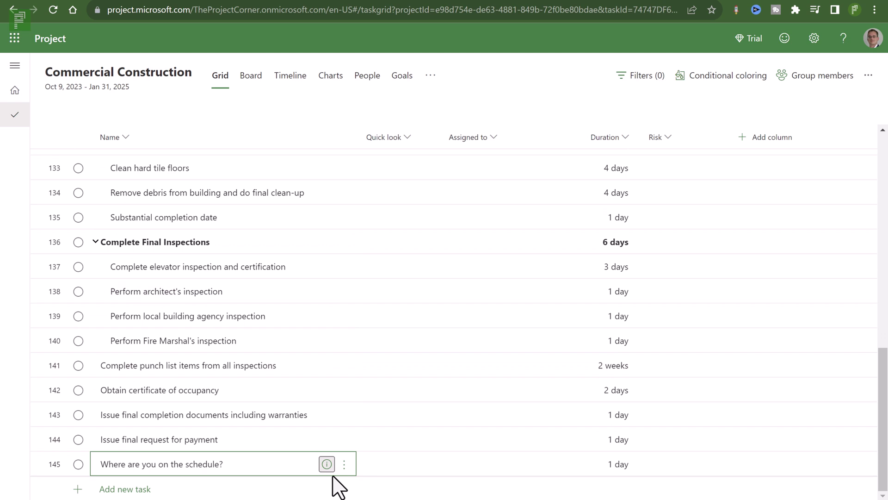
{"action": "scroll", "coordinate": [652, 349], "scroll_direction": "down", "scroll_amount": 10}
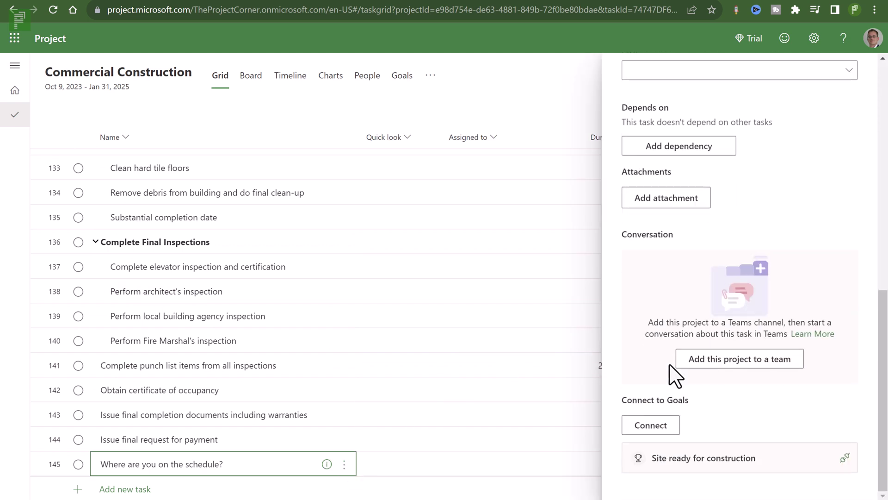
{"action": "left_click", "coordinate": [704, 458]}
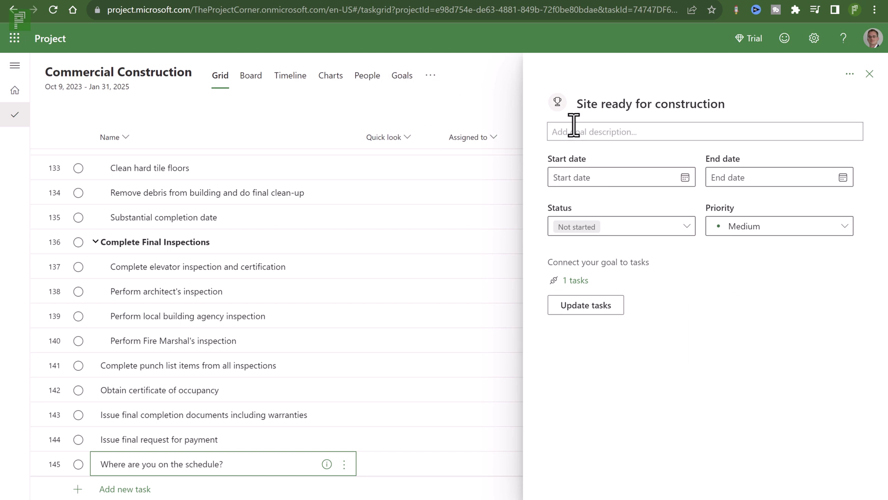
Connect the seven General Conditions subtasks, from contract notice to monthly payment requests, to the goal
{"action": "left_click", "coordinate": [586, 306]}
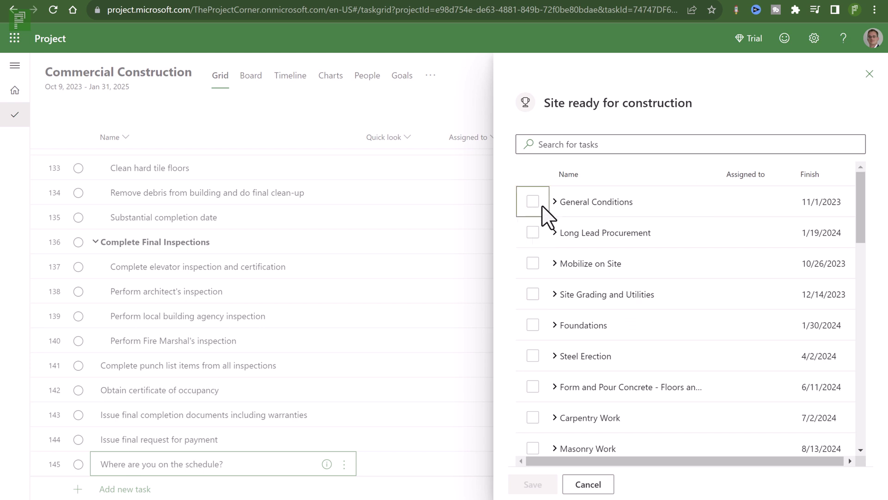
{"action": "left_click", "coordinate": [555, 203]}
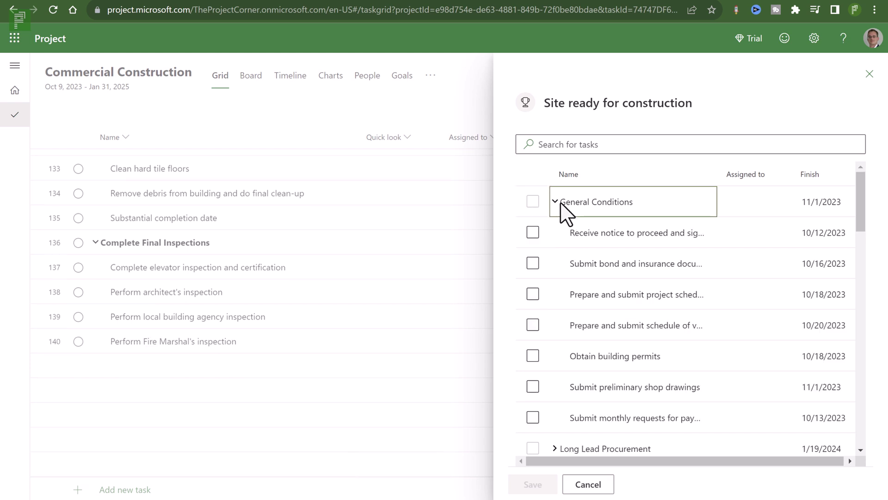
{"action": "left_click", "coordinate": [533, 233]}
{"action": "left_click", "coordinate": [532, 263]}
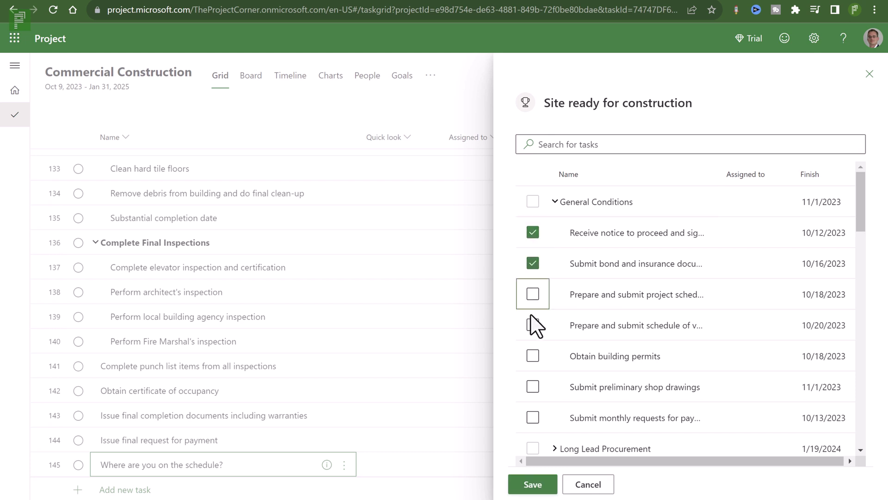
{"action": "left_click", "coordinate": [533, 294]}
{"action": "left_click", "coordinate": [533, 325]}
{"action": "left_click", "coordinate": [533, 356]}
{"action": "left_click", "coordinate": [533, 386]}
{"action": "left_click", "coordinate": [533, 417]}
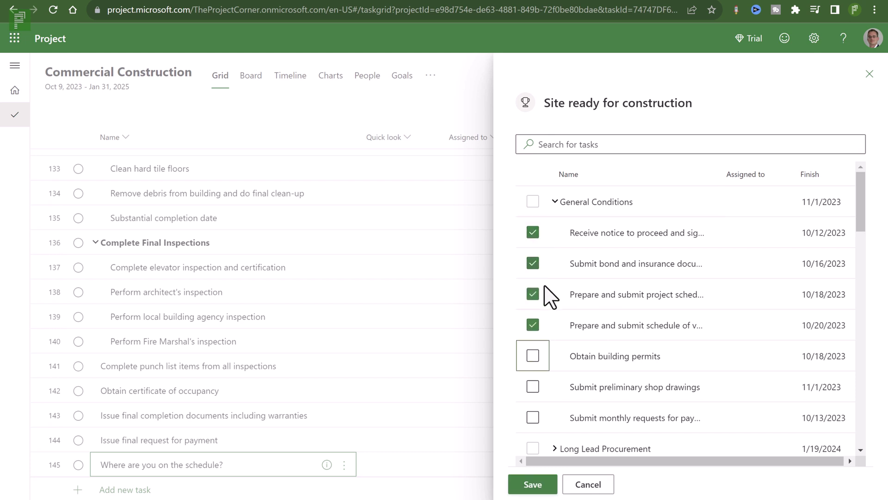
{"action": "left_click", "coordinate": [555, 203]}
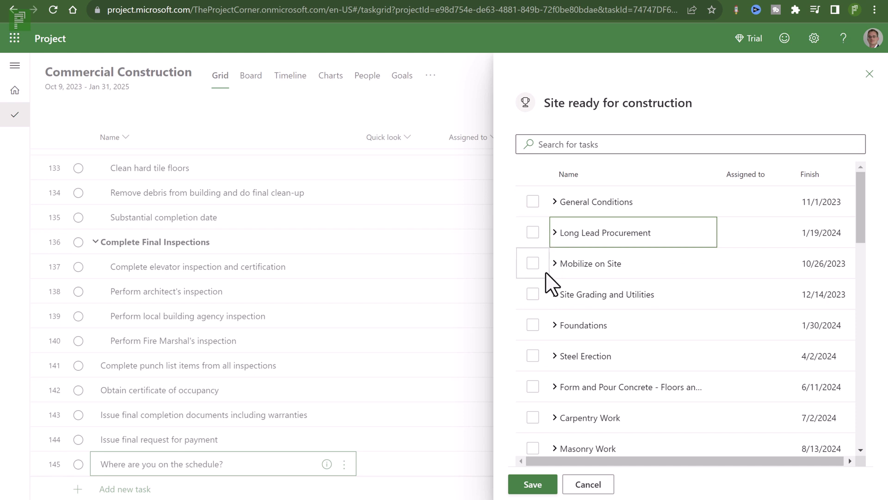
Connect the Long Lead Procurement shop drawing tasks and steel fabrication and delivery to the goal
{"action": "left_click", "coordinate": [556, 233]}
{"action": "left_click", "coordinate": [532, 263]}
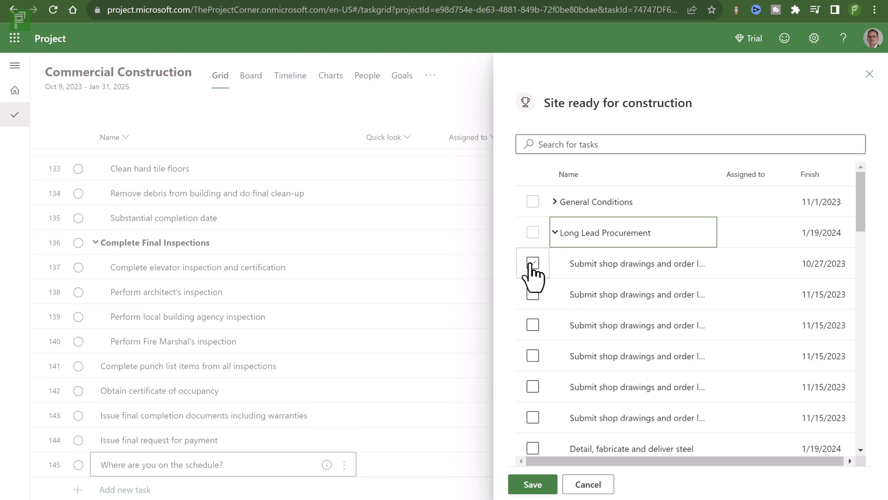
{"action": "left_click", "coordinate": [532, 262]}
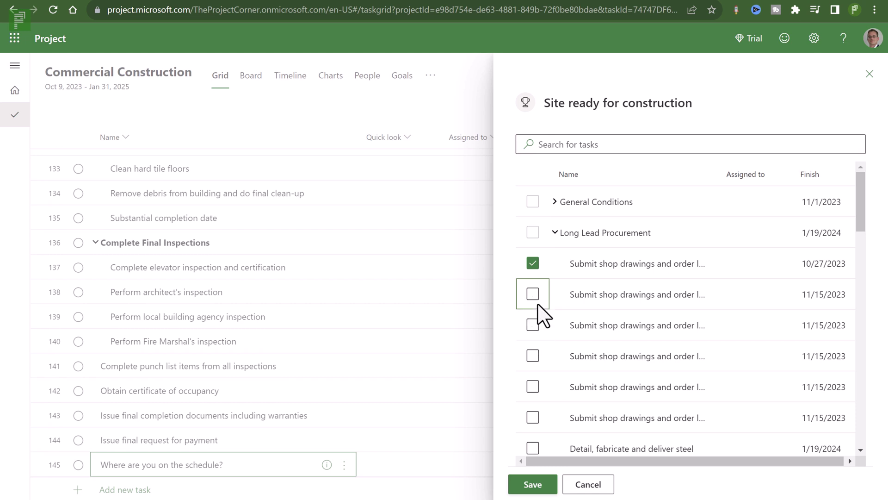
{"action": "left_click", "coordinate": [532, 296]}
{"action": "left_click", "coordinate": [533, 325]}
{"action": "left_click", "coordinate": [533, 356]}
{"action": "left_click", "coordinate": [533, 386]}
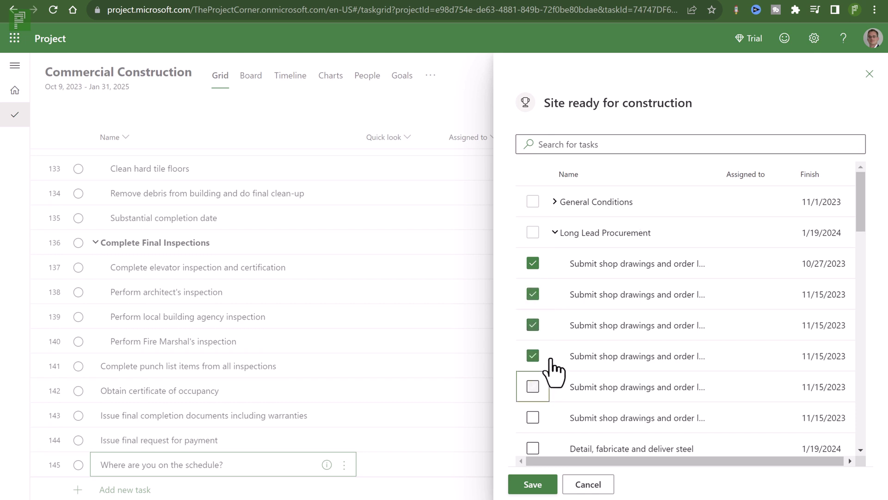
{"action": "left_click", "coordinate": [533, 417]}
{"action": "left_click", "coordinate": [533, 448]}
{"action": "scroll", "coordinate": [550, 361], "scroll_direction": "down", "scroll_amount": 3}
Connect the five Mobilize on Site tasks, e.g. temporary power and site office, and save all 20 connections
{"action": "left_click", "coordinate": [554, 357]}
{"action": "scroll", "coordinate": [550, 360], "scroll_direction": "down", "scroll_amount": 2}
{"action": "scroll", "coordinate": [550, 360], "scroll_direction": "down", "scroll_amount": 3}
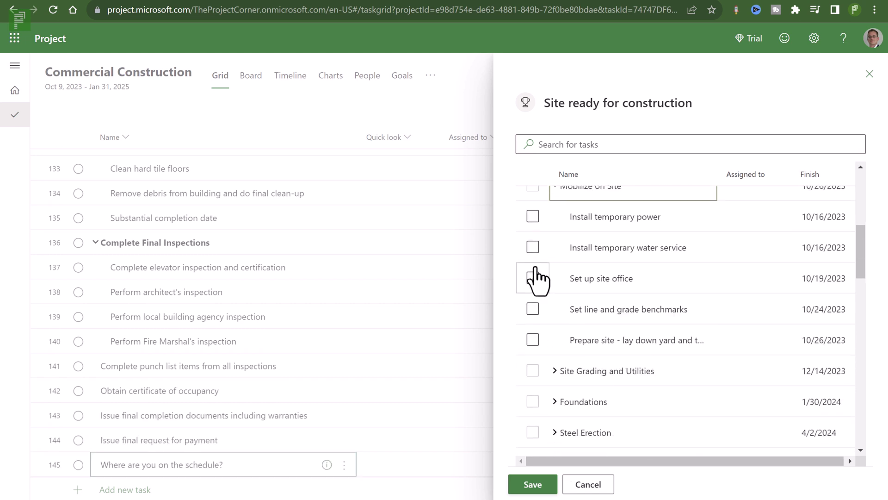
{"action": "left_click", "coordinate": [533, 202]}
{"action": "left_click", "coordinate": [534, 233]}
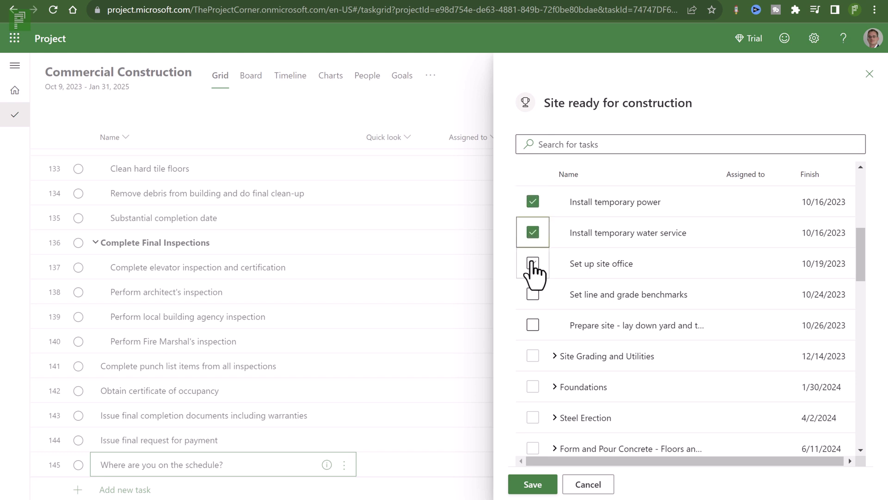
{"action": "left_click", "coordinate": [533, 263]}
{"action": "left_click", "coordinate": [533, 294]}
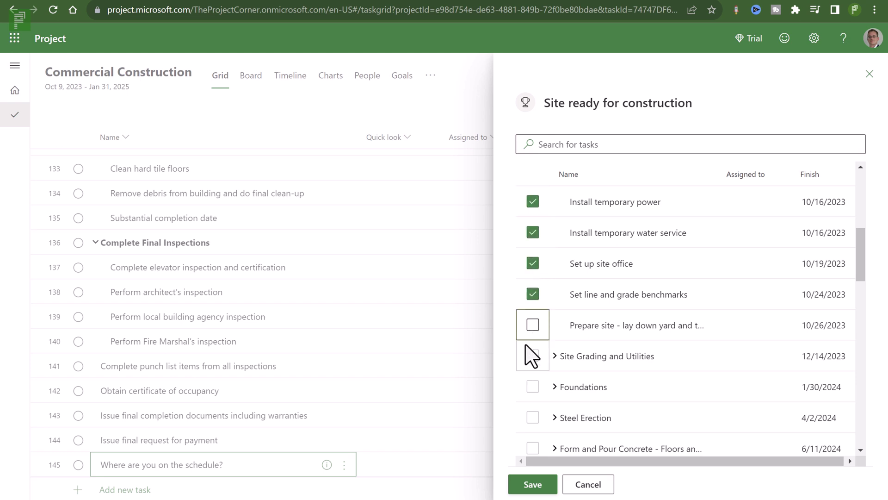
{"action": "left_click", "coordinate": [532, 325]}
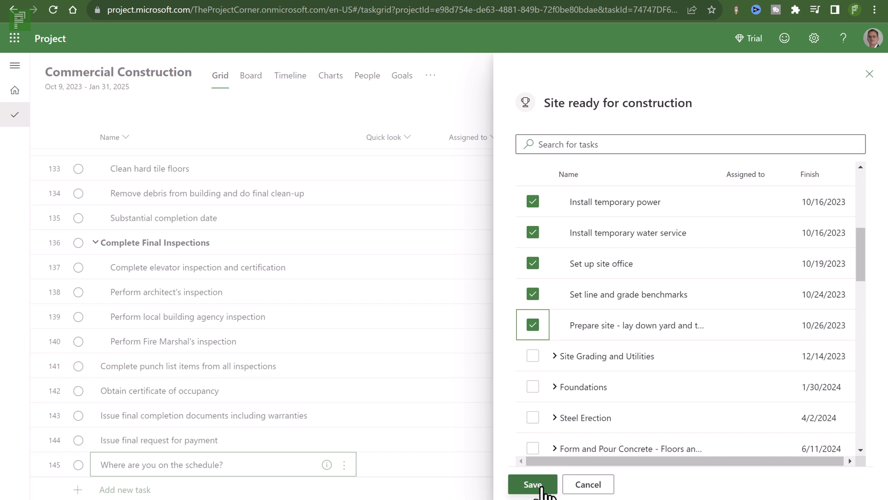
{"action": "left_click", "coordinate": [544, 484]}
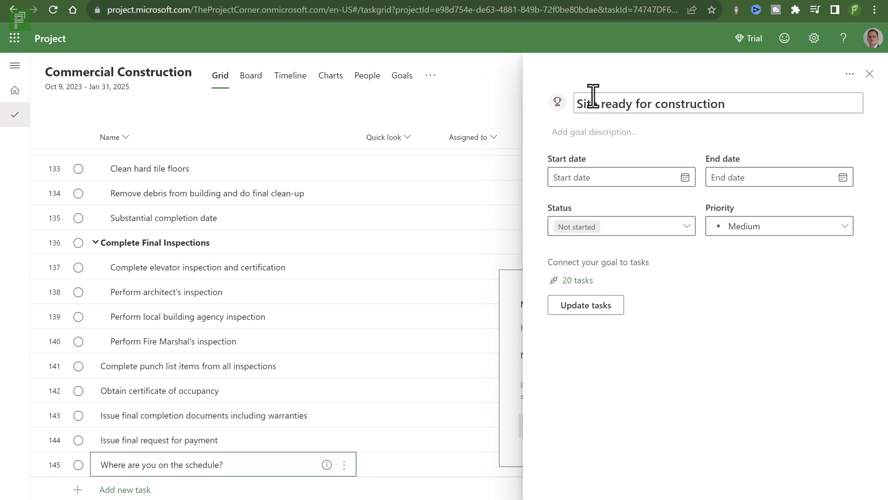
{"action": "left_click", "coordinate": [560, 104]}
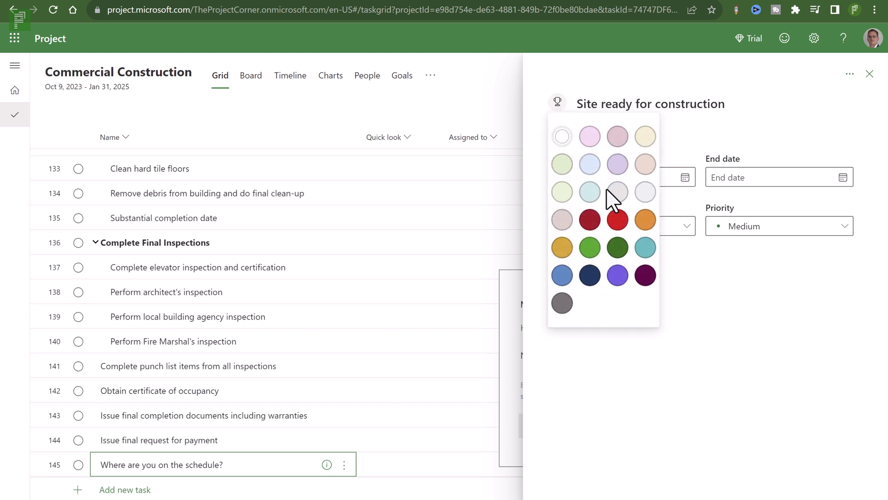
Make the goal icon dark green and add the description 'Example of a deliverable description'
{"action": "left_click", "coordinate": [617, 247]}
{"action": "left_click", "coordinate": [572, 134]}
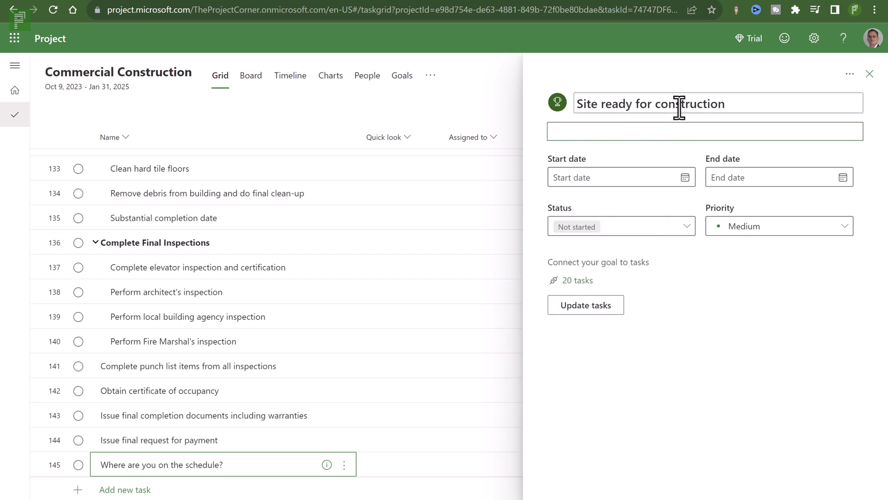
{"action": "type", "text": "Example of a deliverable"}
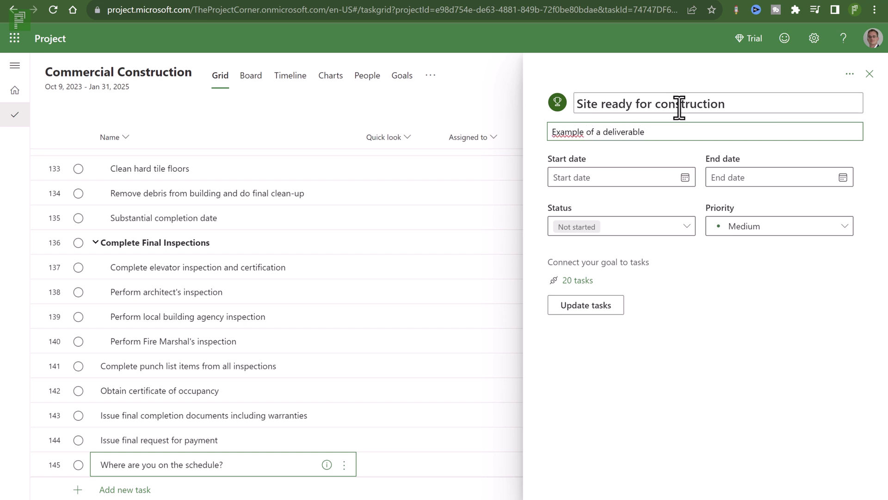
{"action": "key", "text": "Tab"}
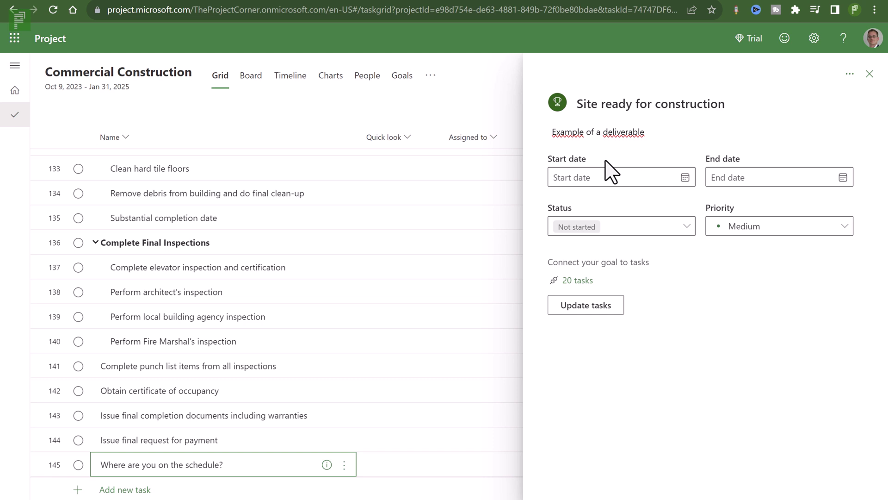
Set the goal's status to On track, then show the project's Goals page
{"action": "left_click", "coordinate": [755, 227]}
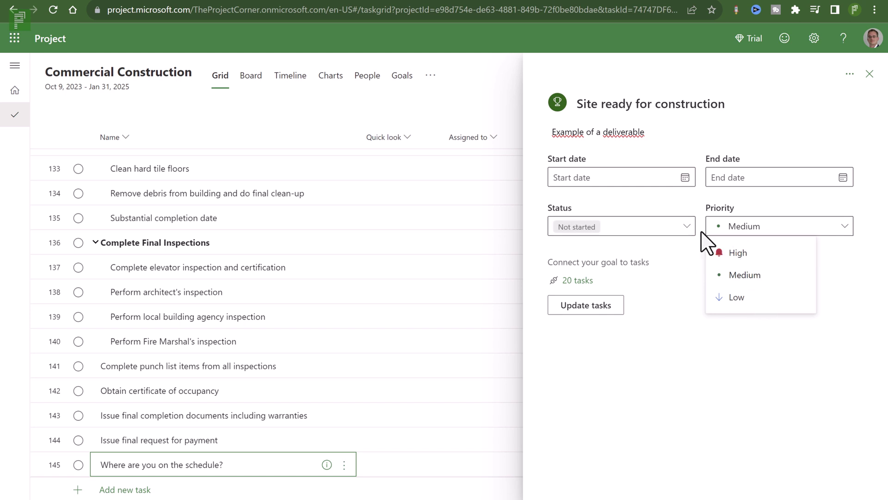
{"action": "left_click", "coordinate": [687, 229]}
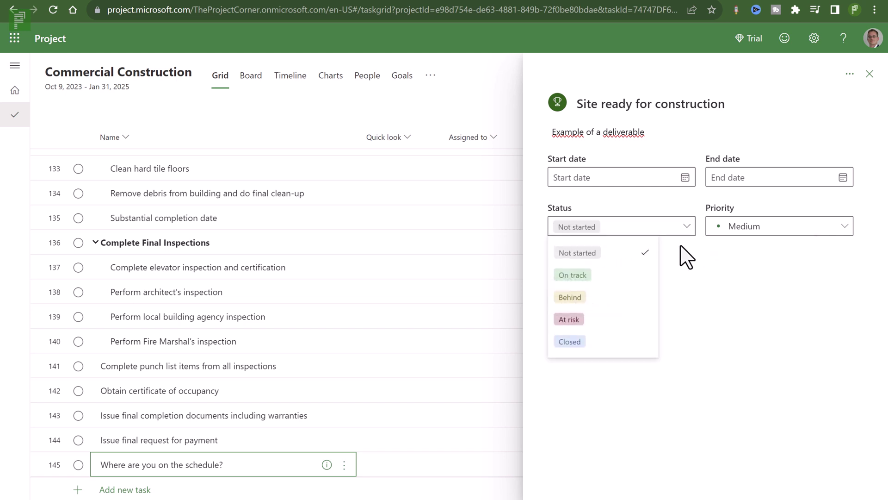
{"action": "left_click", "coordinate": [615, 274]}
{"action": "left_click", "coordinate": [652, 229]}
{"action": "left_click", "coordinate": [402, 76]}
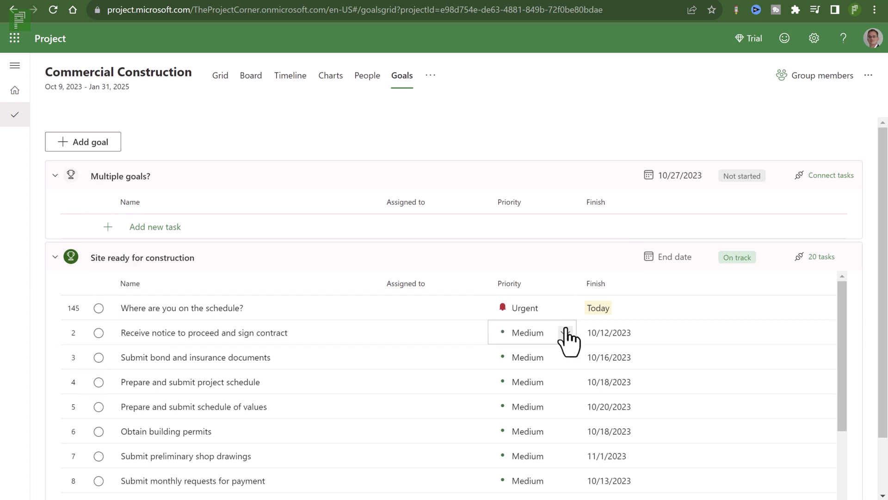
{"action": "scroll", "coordinate": [691, 329], "scroll_direction": "down", "scroll_amount": 5}
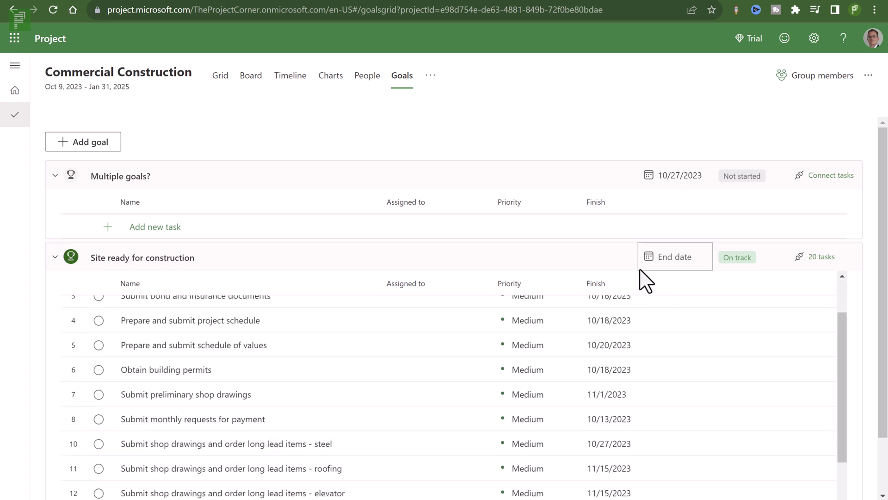
{"action": "scroll", "coordinate": [424, 370], "scroll_direction": "down", "scroll_amount": 2}
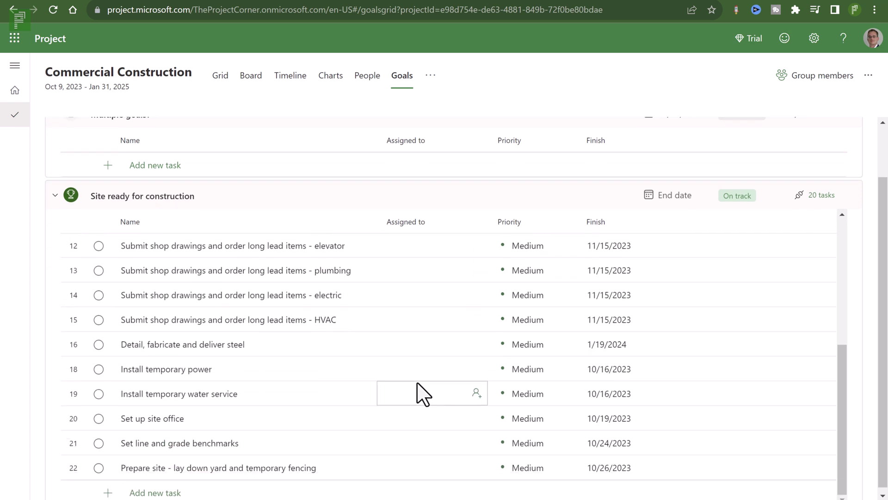
{"action": "scroll", "coordinate": [153, 259], "scroll_direction": "up", "scroll_amount": 6}
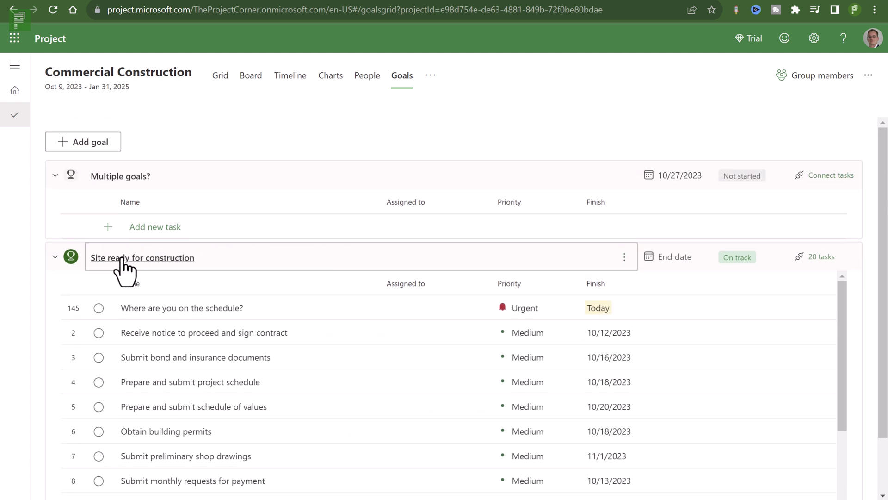
{"action": "left_click", "coordinate": [122, 259]}
{"action": "left_click", "coordinate": [464, 90]}
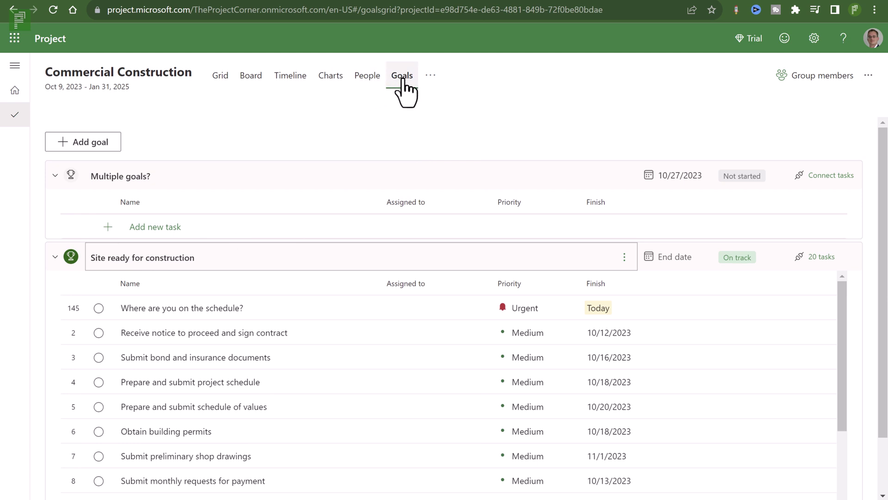
Show the Commercial Construction timeline, zooming out to years and back in to weeks
{"action": "left_click", "coordinate": [305, 84]}
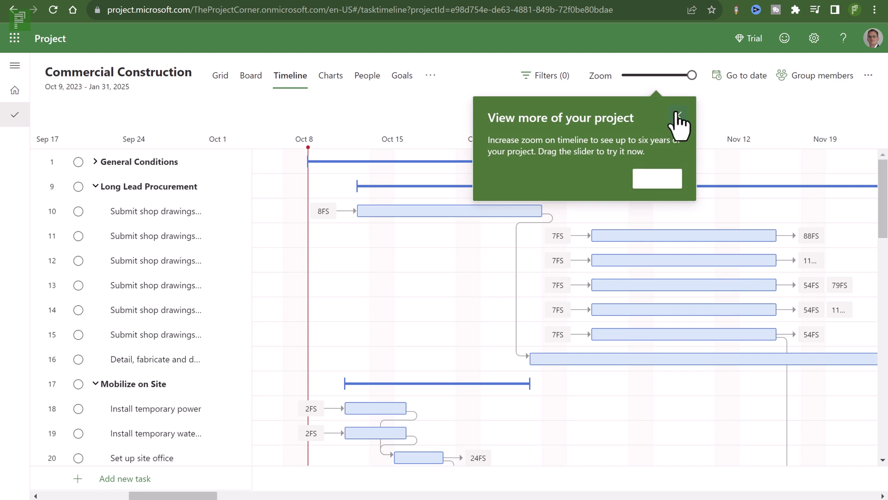
{"action": "left_click", "coordinate": [679, 115]}
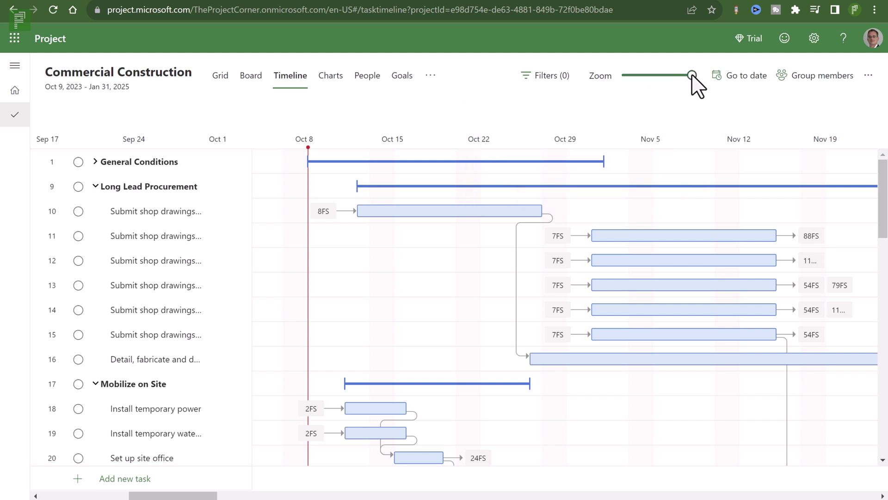
{"action": "mouse_move", "coordinate": [692, 75]}
{"action": "left_mouse_down"}
{"action": "mouse_move", "coordinate": [612, 75]}
{"action": "mouse_move", "coordinate": [692, 74]}
{"action": "left_mouse_up"}
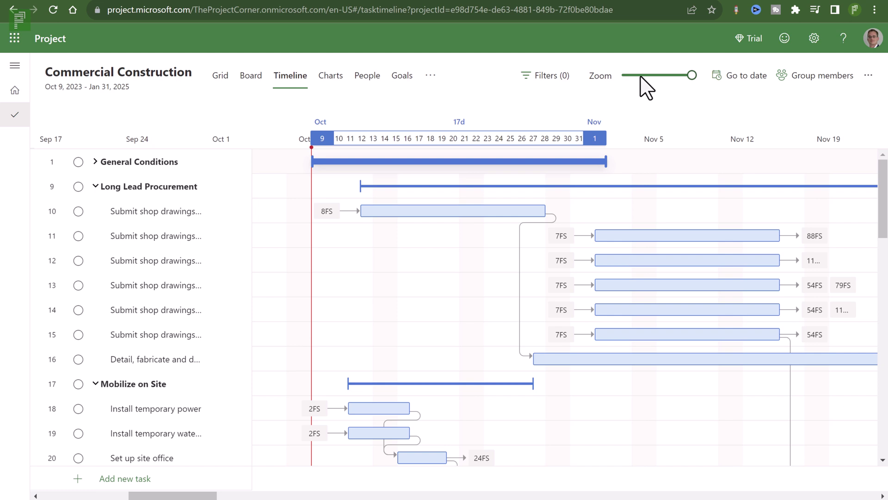
{"action": "mouse_move", "coordinate": [692, 76]}
{"action": "left_mouse_down"}
{"action": "mouse_move", "coordinate": [621, 77]}
{"action": "mouse_move", "coordinate": [692, 76]}
{"action": "left_mouse_up"}
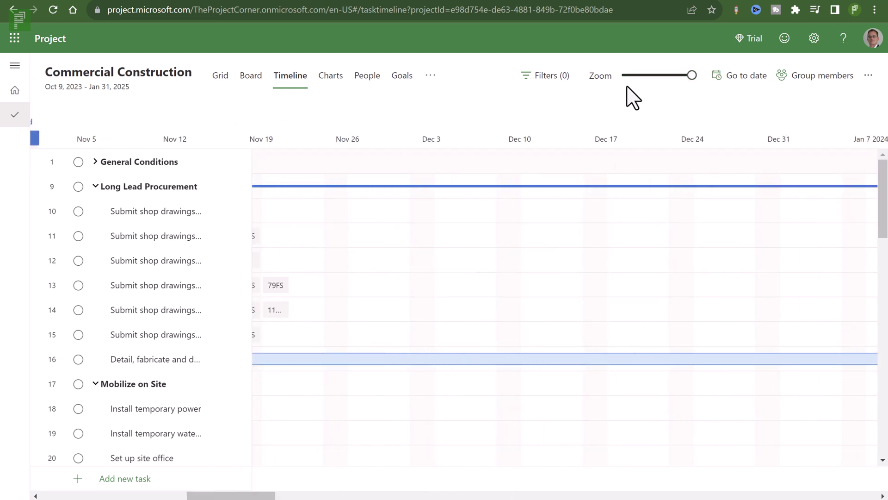
Filter the timeline by Site ready for construction, then Multiple goals?, then clear the goal filter
{"action": "left_click", "coordinate": [561, 72]}
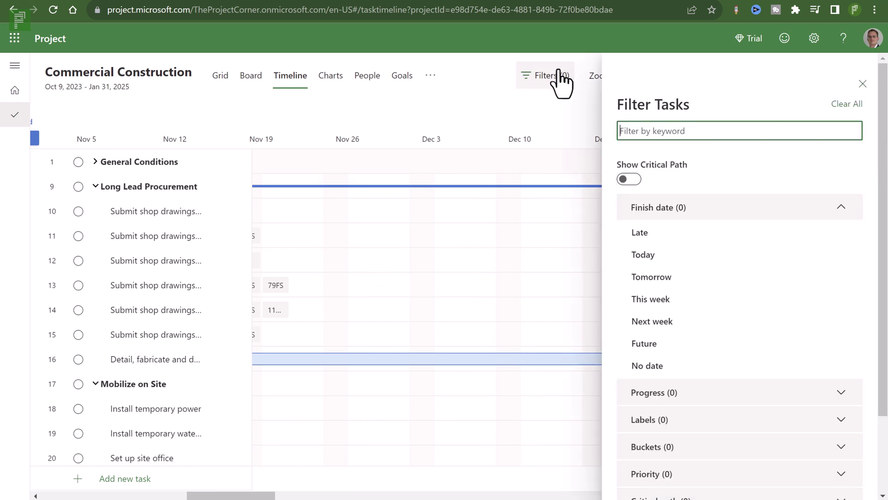
{"action": "left_click", "coordinate": [840, 209]}
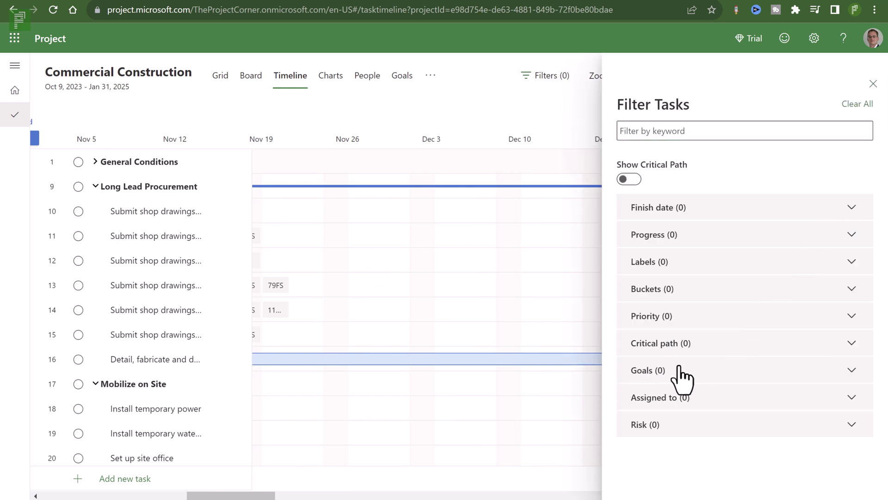
{"action": "left_click", "coordinate": [699, 371]}
{"action": "left_click", "coordinate": [657, 424]}
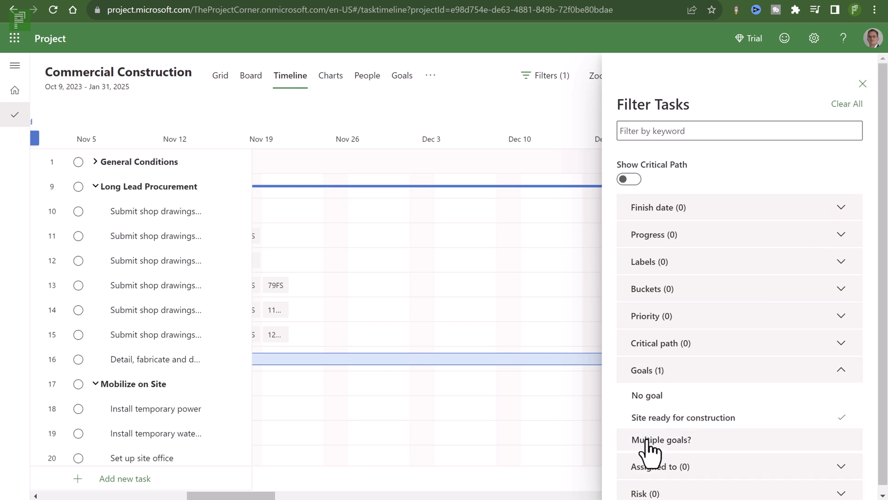
{"action": "left_click", "coordinate": [642, 440]}
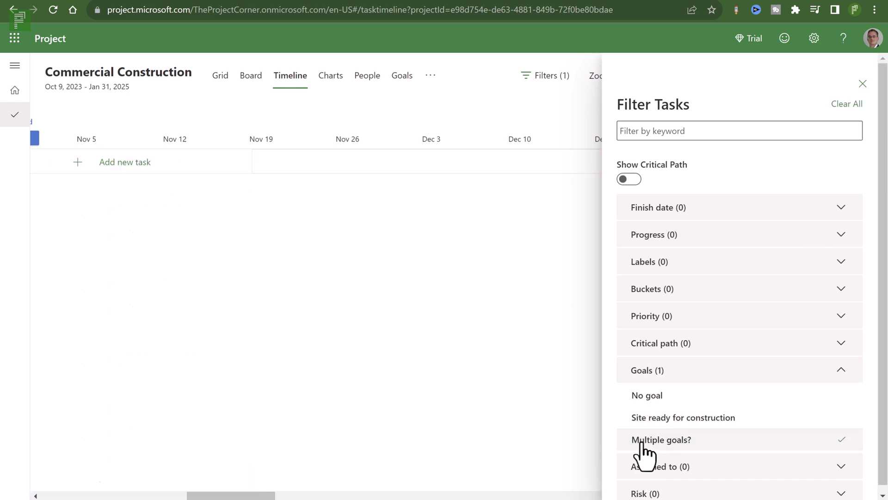
{"action": "left_click", "coordinate": [642, 419]}
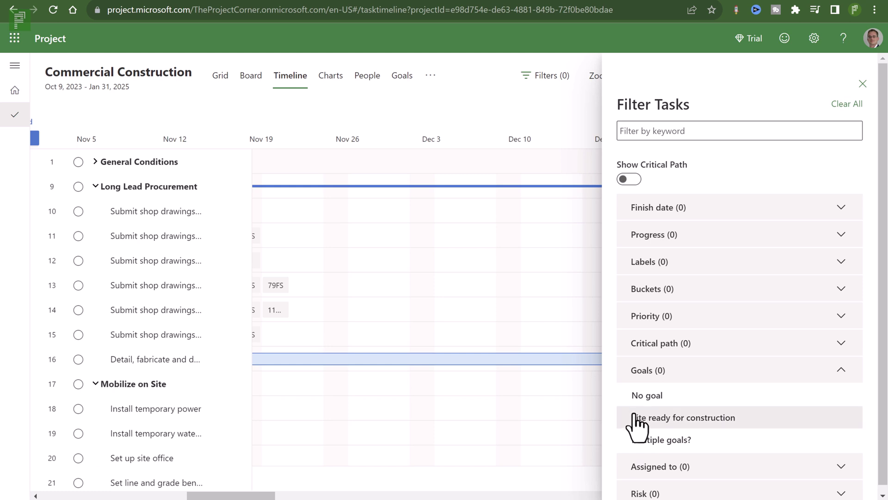
{"action": "left_click", "coordinate": [644, 422]}
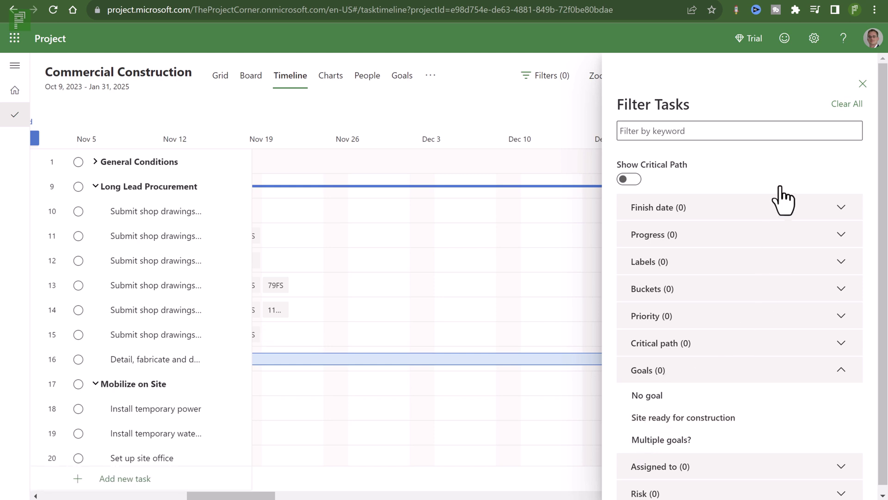
{"action": "left_click", "coordinate": [862, 85]}
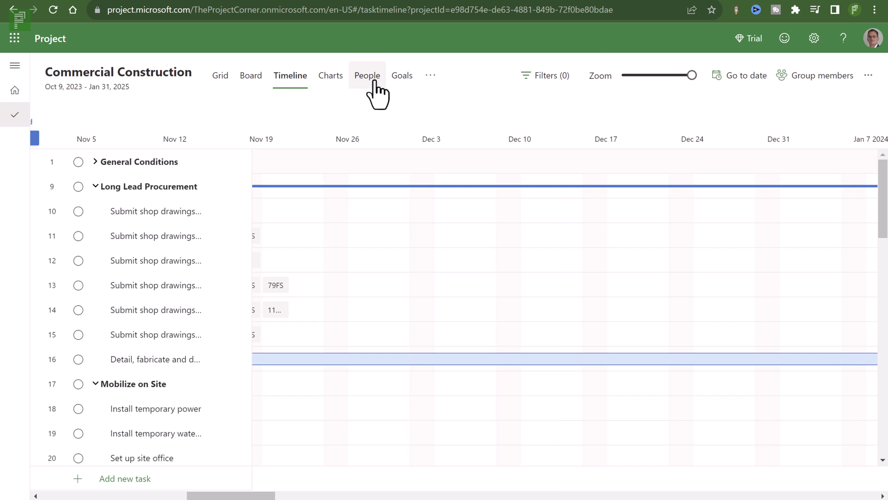
On the Goals page, collapse both the Site ready for construction and Multiple goals? goals
{"action": "left_click", "coordinate": [401, 87]}
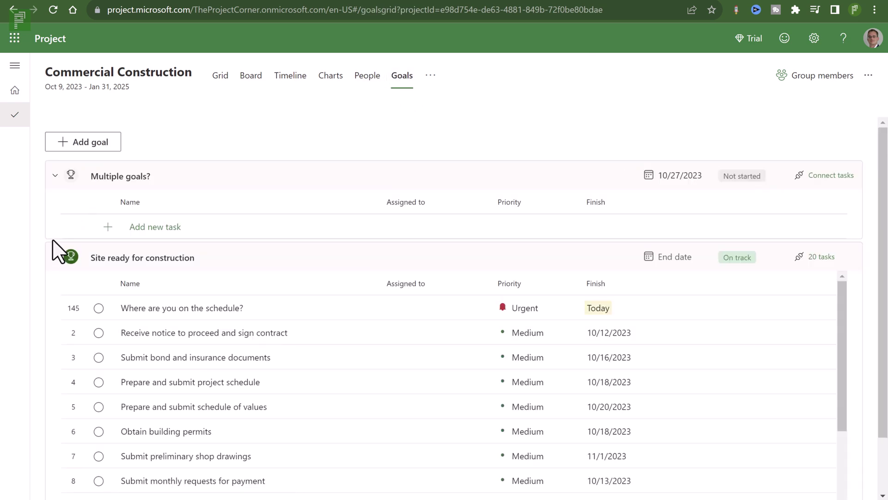
{"action": "left_click", "coordinate": [55, 257]}
{"action": "left_click", "coordinate": [55, 175]}
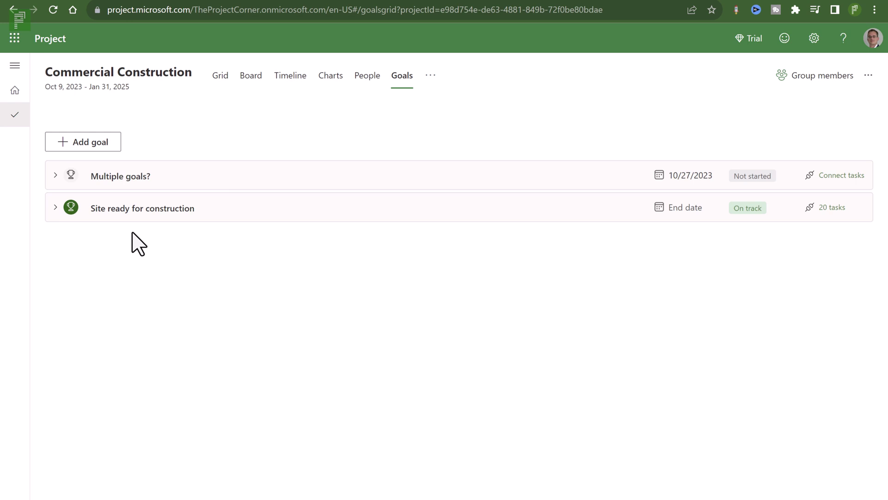
Expand Site ready for construction and mark tasks 145, 2, 3, 4 and 5 complete
{"action": "left_click", "coordinate": [55, 207]}
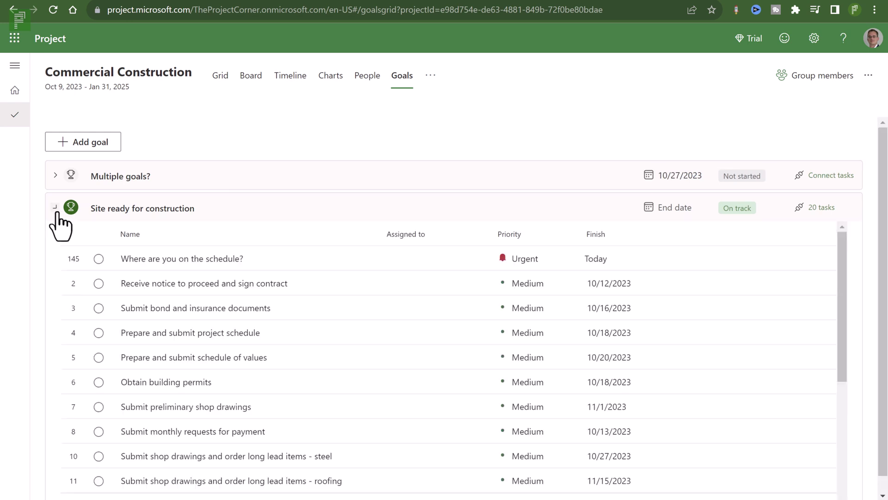
{"action": "left_click", "coordinate": [99, 259]}
{"action": "left_click", "coordinate": [98, 283]}
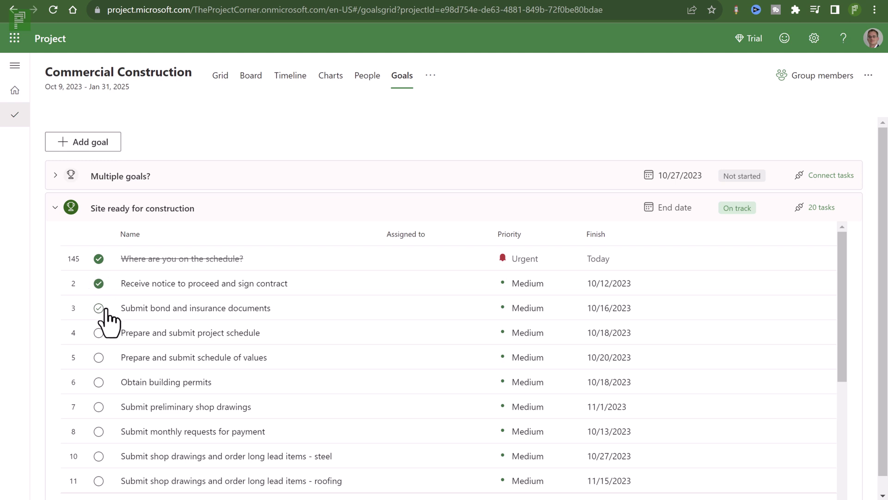
{"action": "left_click", "coordinate": [98, 308]}
{"action": "left_click", "coordinate": [98, 333]}
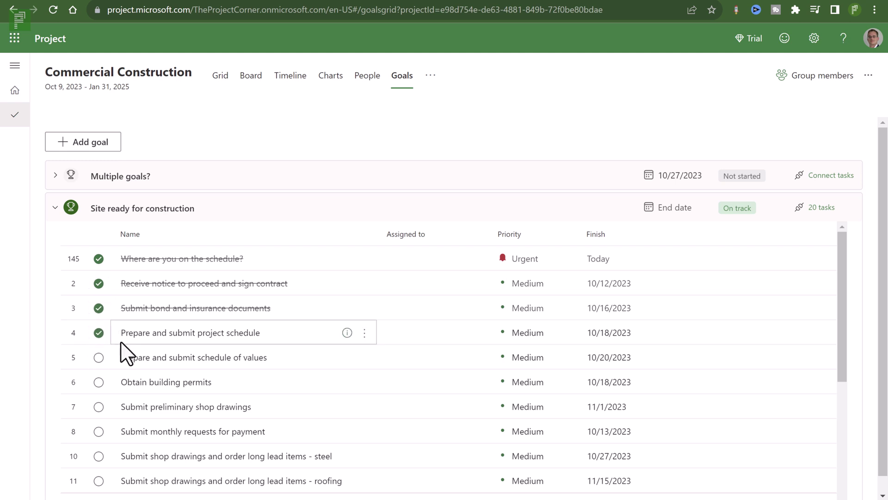
{"action": "left_click", "coordinate": [98, 358]}
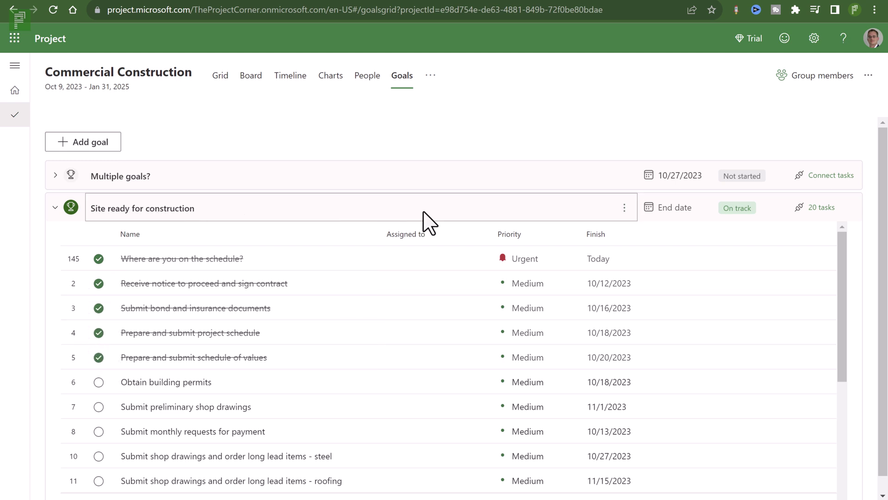
View the Site ready for construction goal's details, then collapse the goal
{"action": "left_click", "coordinate": [624, 208]}
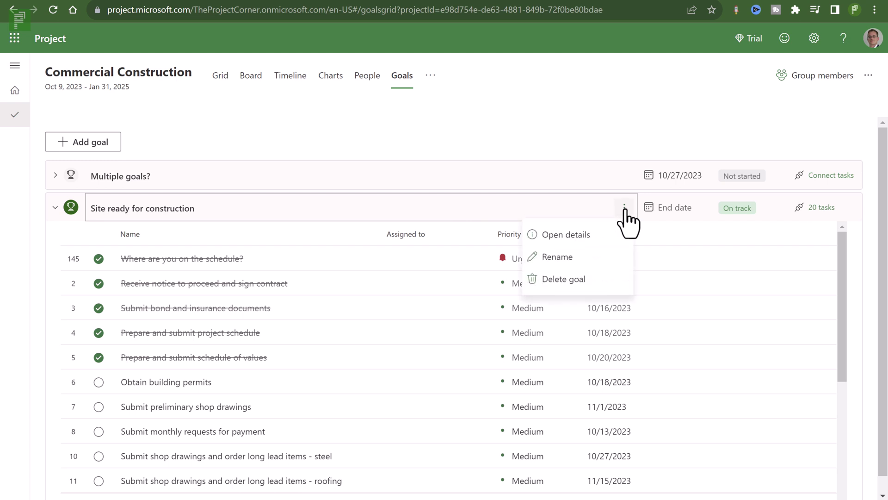
{"action": "left_click", "coordinate": [588, 245]}
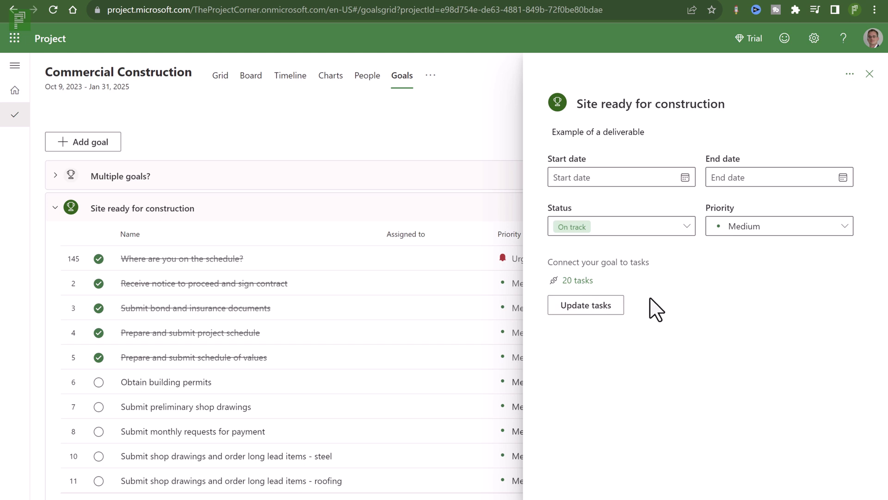
{"action": "key", "text": "Escape"}
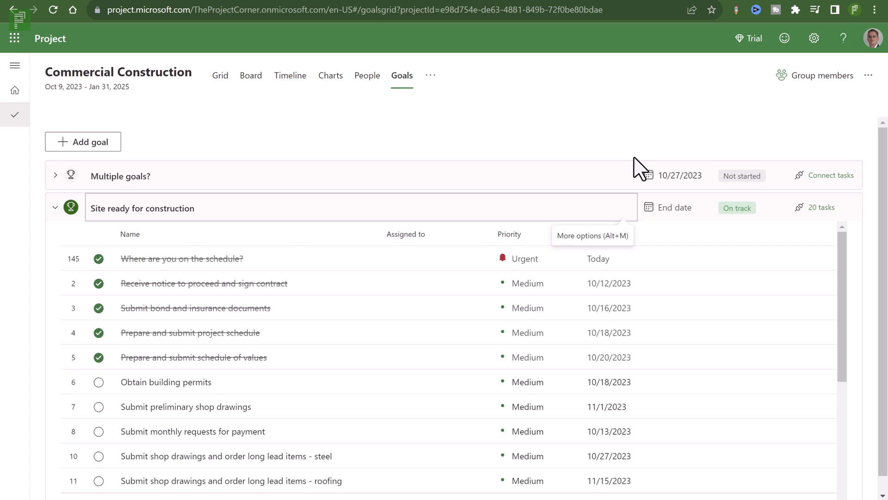
{"action": "left_click", "coordinate": [53, 209]}
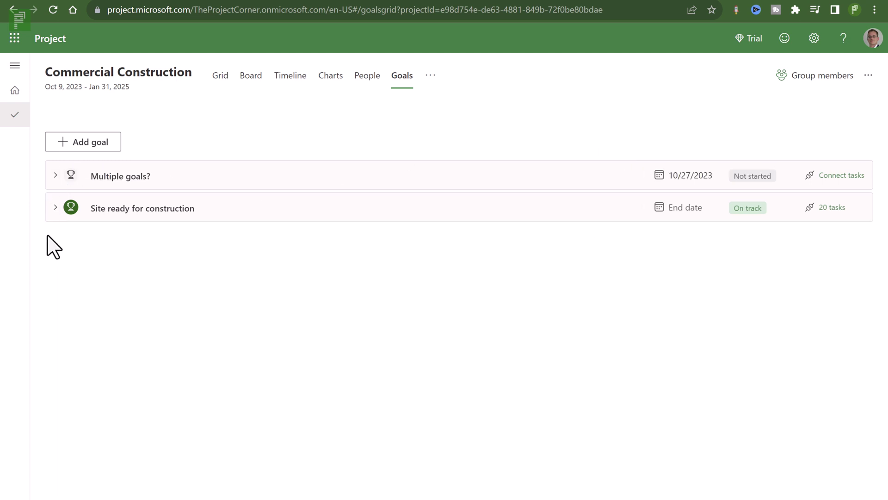
{"action": "left_click", "coordinate": [326, 77]}
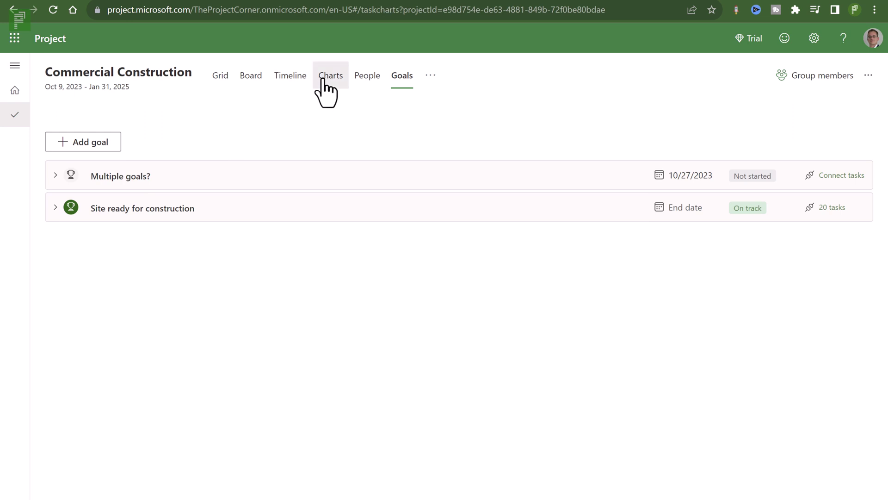
{"action": "scroll", "coordinate": [387, 169], "scroll_direction": "down", "scroll_amount": 3}
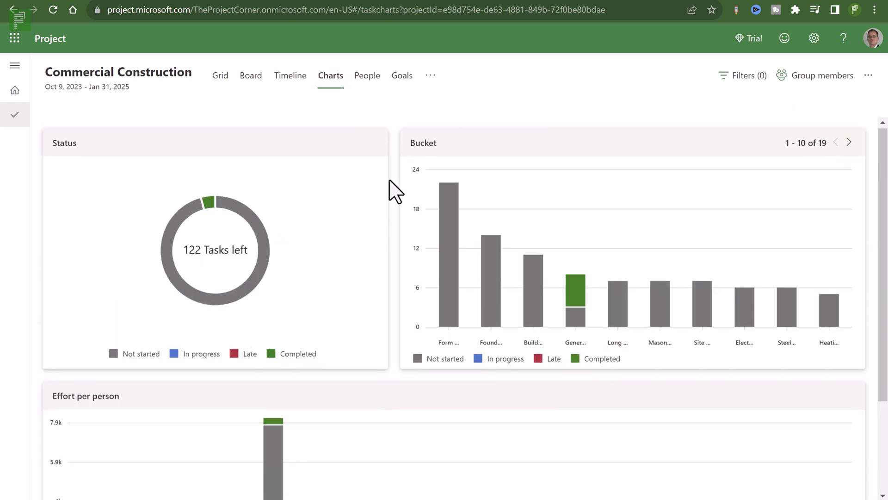
{"action": "scroll", "coordinate": [392, 191], "scroll_direction": "up", "scroll_amount": 3}
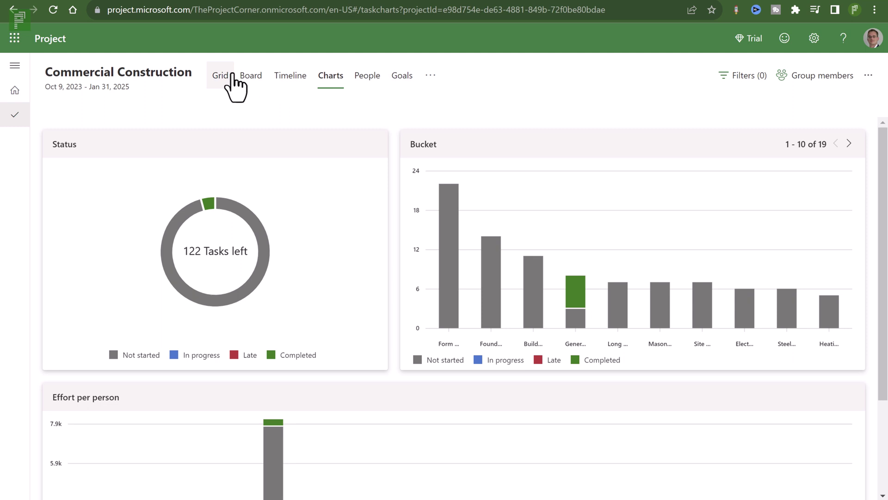
{"action": "left_click", "coordinate": [413, 89]}
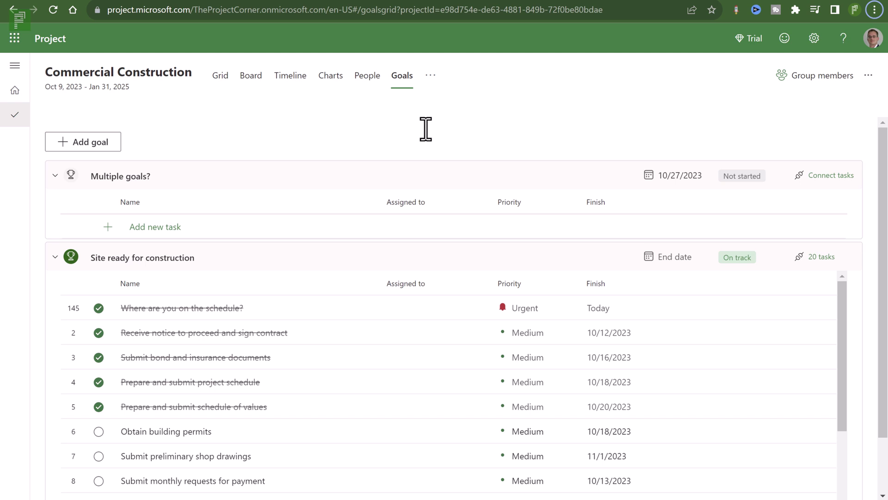
Return to Home and open August 2023 video prep from the Recent list
{"action": "left_click", "coordinate": [17, 91]}
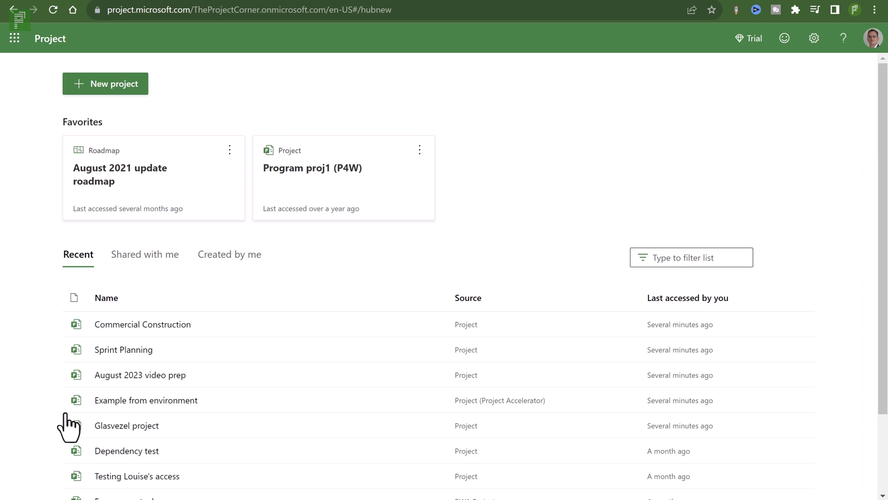
{"action": "left_click", "coordinate": [134, 375]}
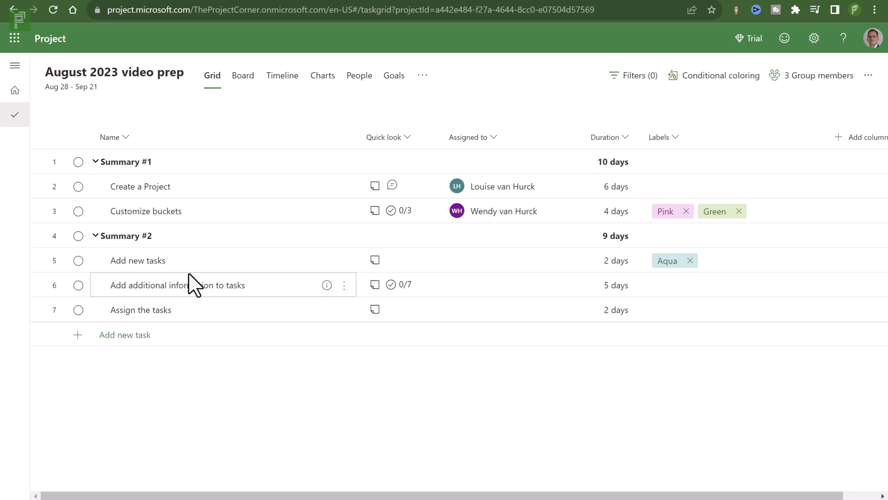
Set the Add new tasks duration to 2 weeks
{"action": "left_click", "coordinate": [616, 261]}
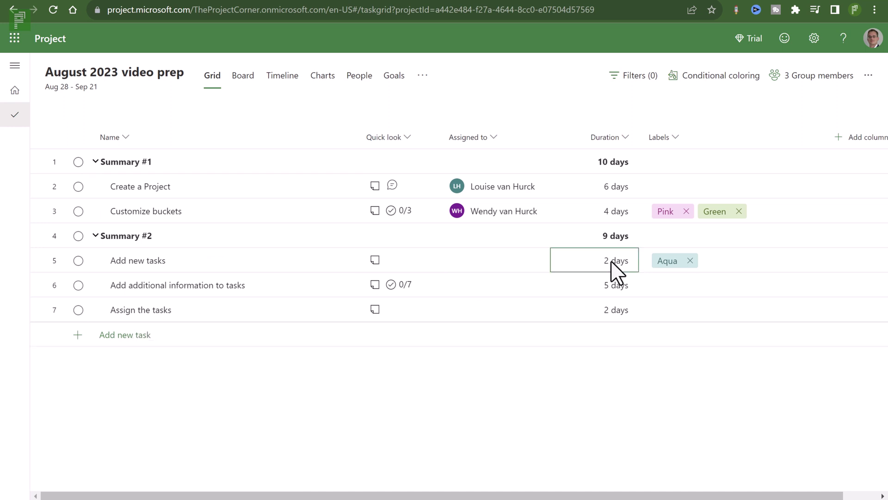
{"action": "type", "text": "2w"}
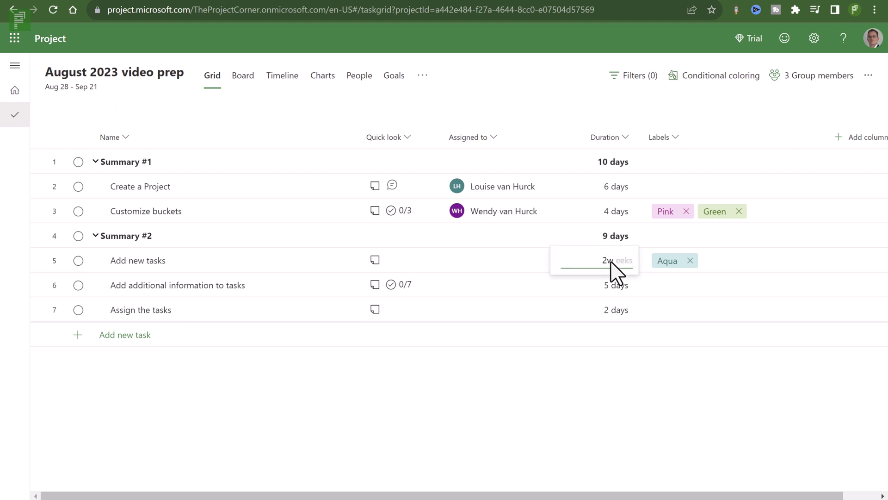
{"action": "left_click", "coordinate": [608, 288]}
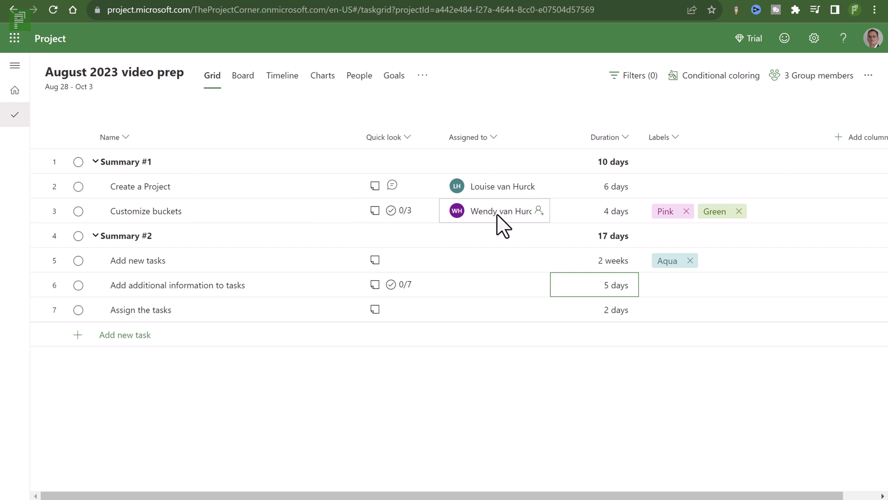
Add a second team member to Customize buckets and set its duration to 5 weeks
{"action": "left_click", "coordinate": [533, 213]}
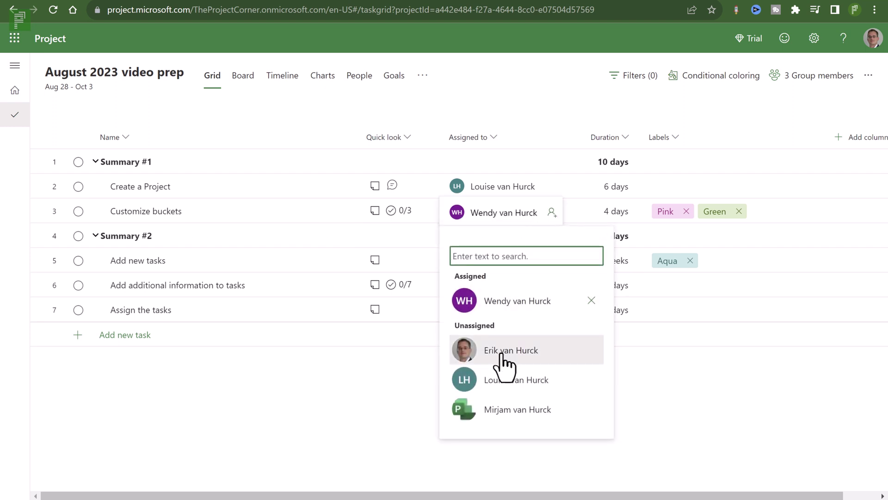
{"action": "left_click", "coordinate": [502, 354]}
{"action": "left_click", "coordinate": [592, 218]}
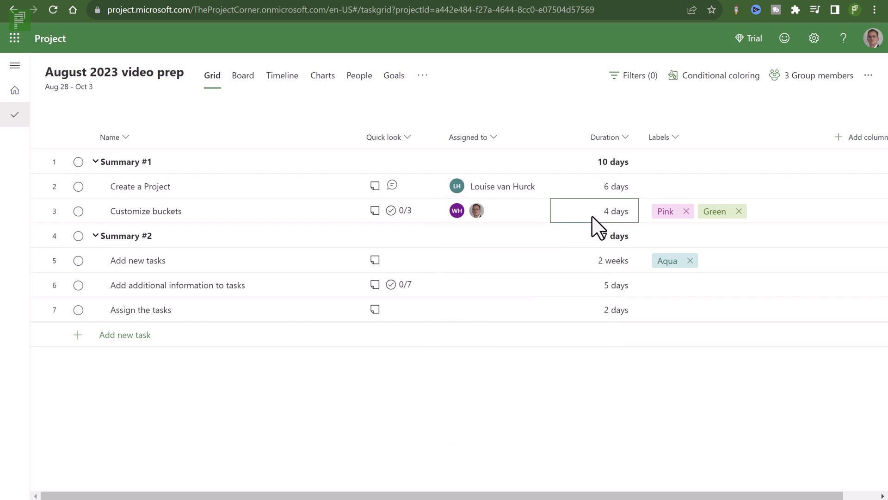
{"action": "type", "text": "5w"}
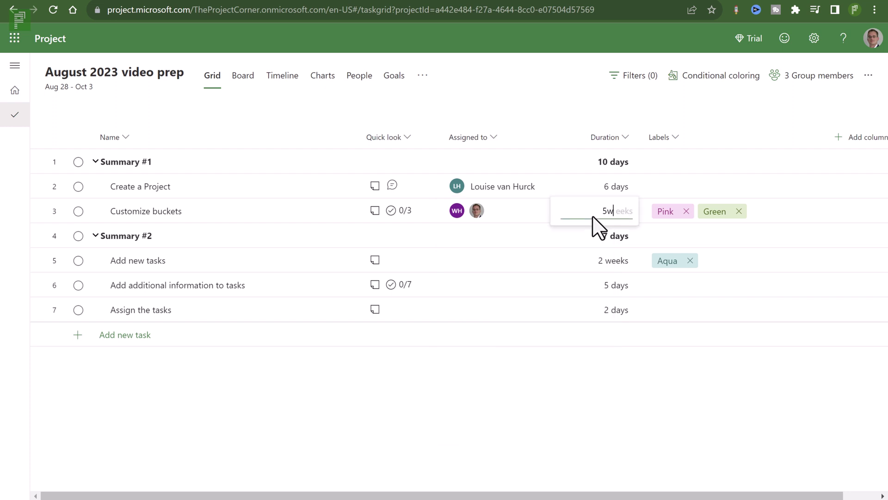
{"action": "key", "text": "Return"}
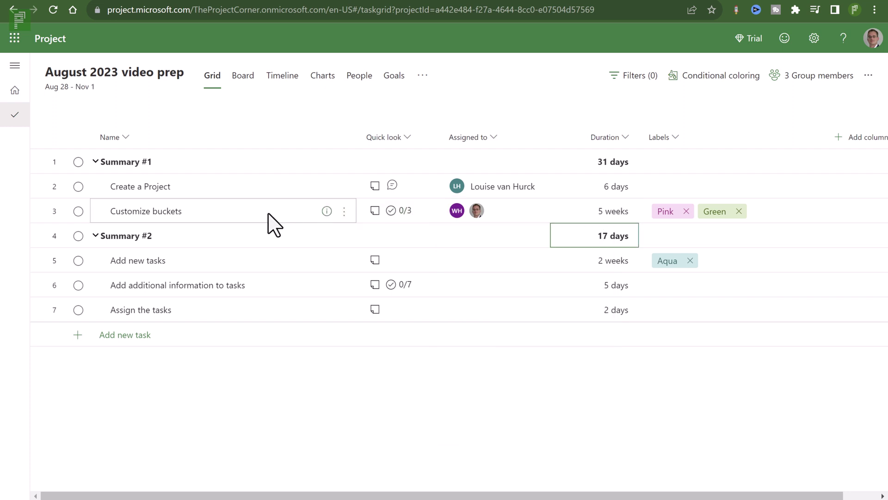
Add a % complete column to the grid and mark Customize buckets as 50% complete
{"action": "left_click", "coordinate": [847, 138]}
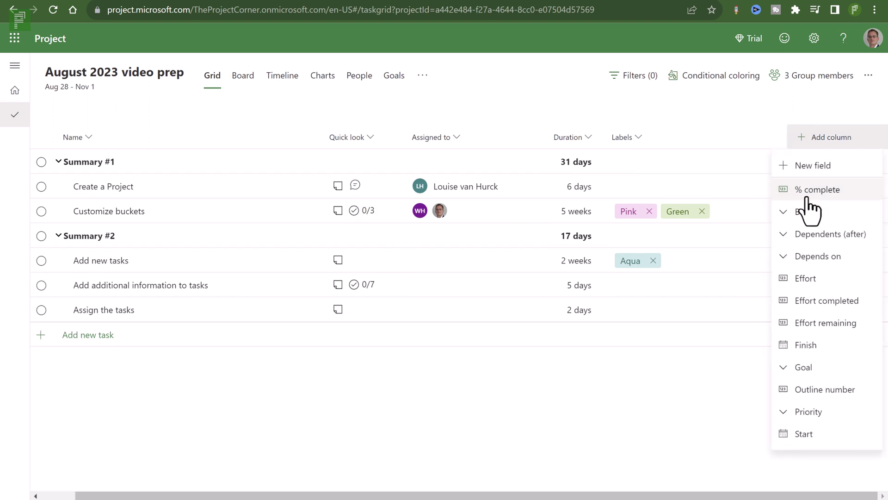
{"action": "left_click", "coordinate": [809, 193]}
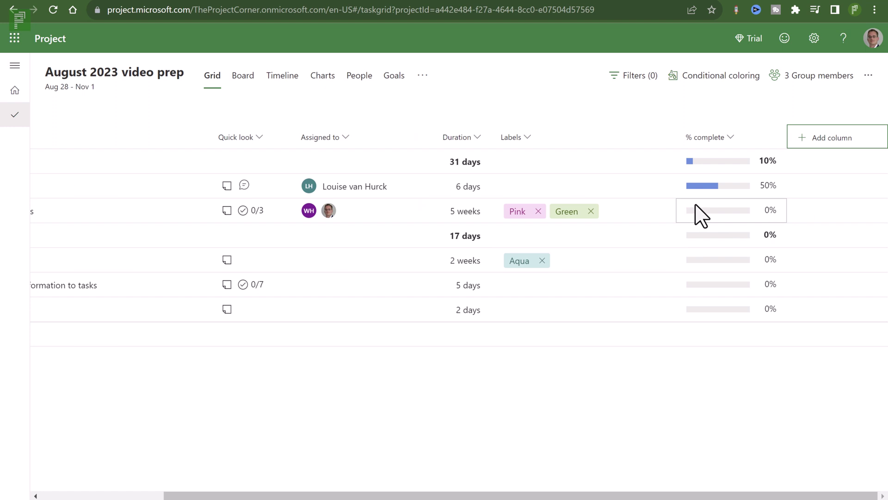
{"action": "left_click", "coordinate": [712, 217]}
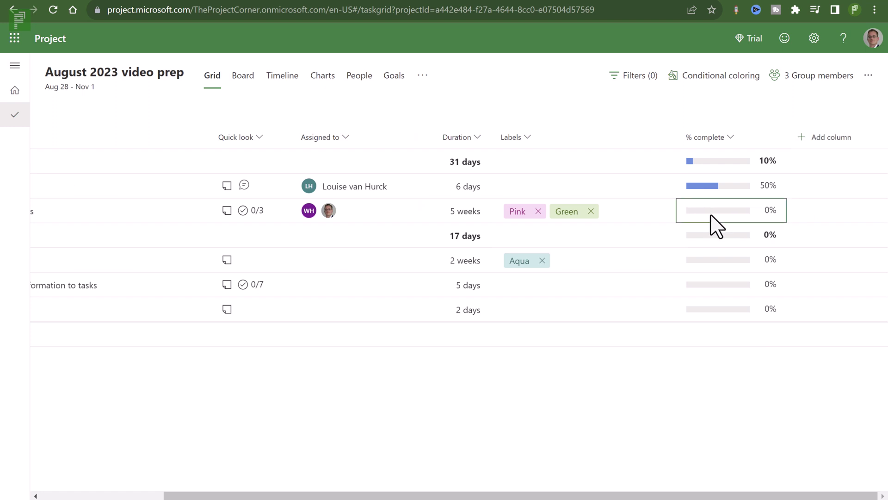
{"action": "type", "text": "5"}
{"action": "left_click", "coordinate": [710, 235]}
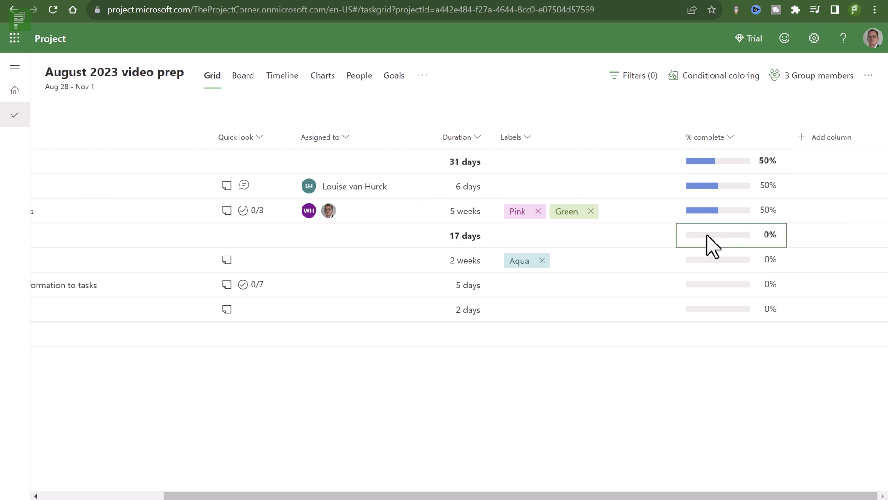
{"action": "left_click_drag", "start_coordinate": [583, 495], "coordinate": [460, 496]}
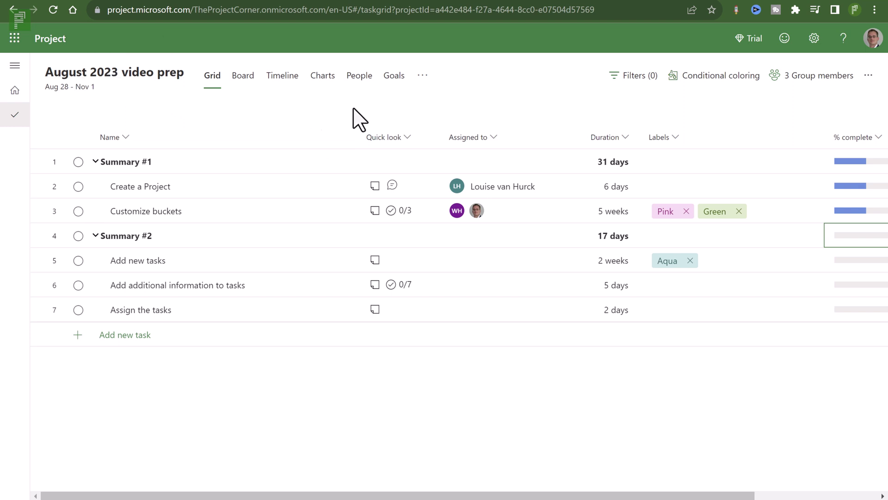
Open the Customize buckets task details and click into its notes
{"action": "mouse_move", "coordinate": [652, 1]}
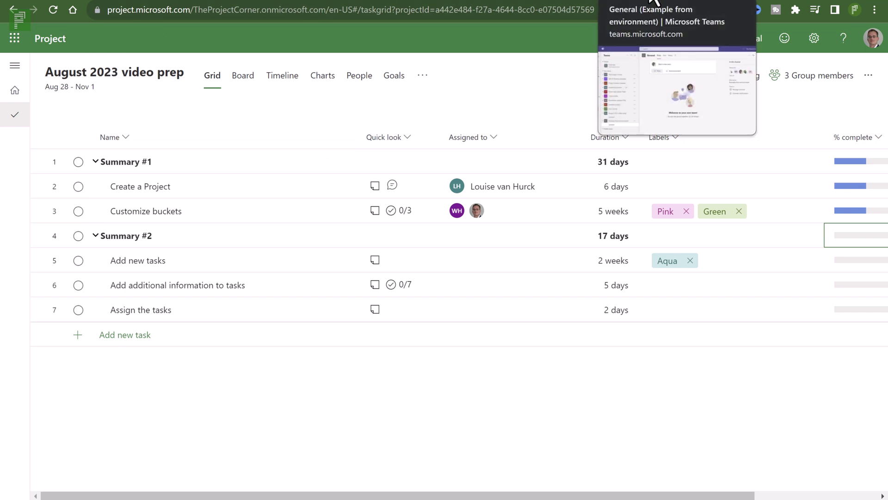
{"action": "left_click", "coordinate": [303, 216]}
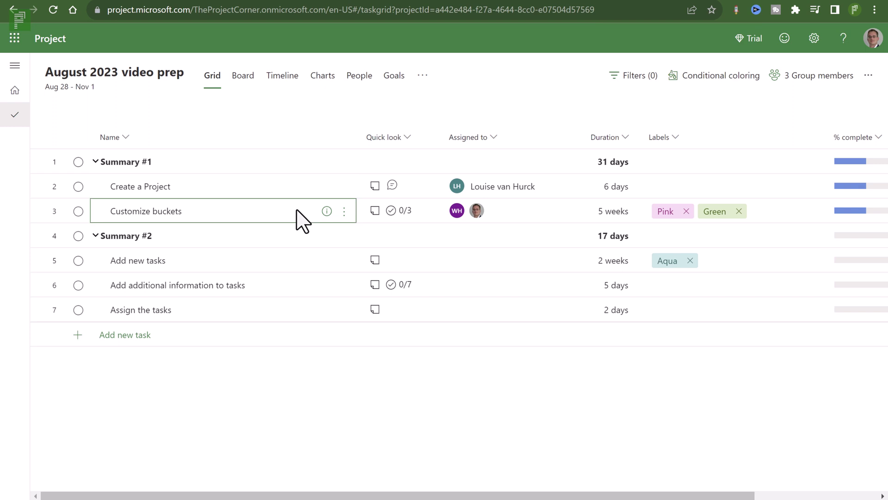
{"action": "left_click", "coordinate": [327, 211]}
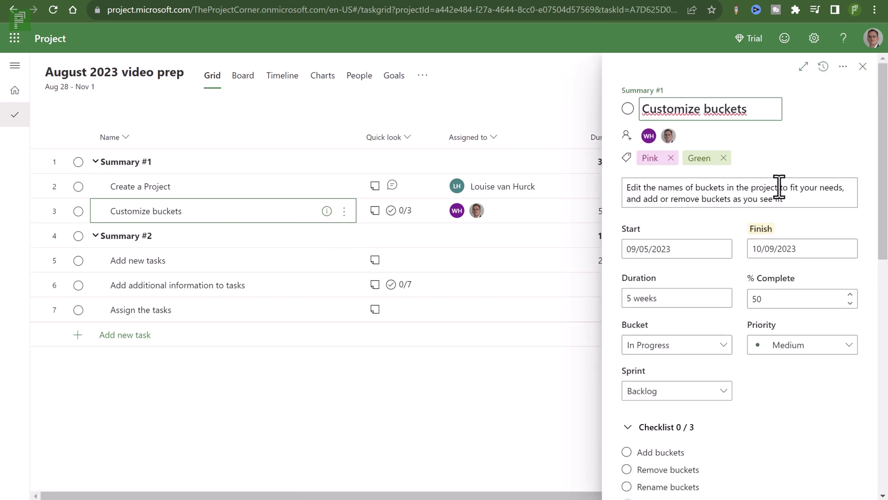
{"action": "left_click", "coordinate": [791, 199]}
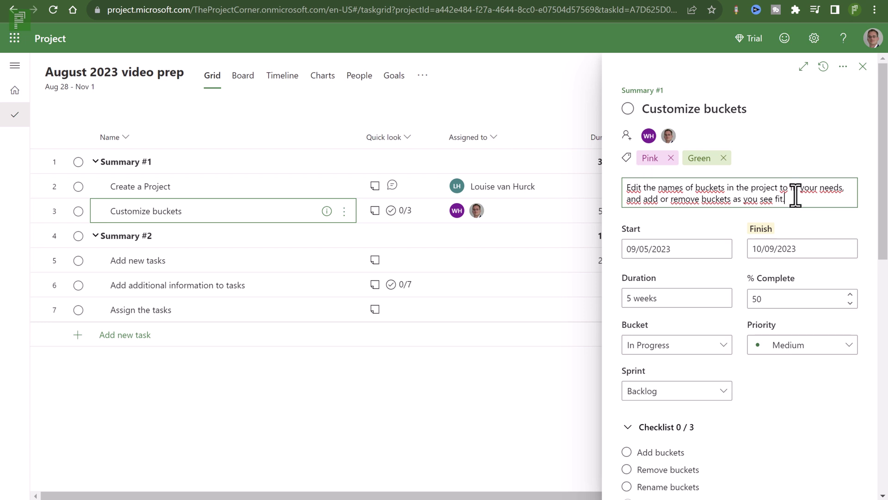
Scroll down the details panel and view which goals Customize buckets can connect to
{"action": "scroll", "coordinate": [799, 151], "scroll_direction": "down", "scroll_amount": 5}
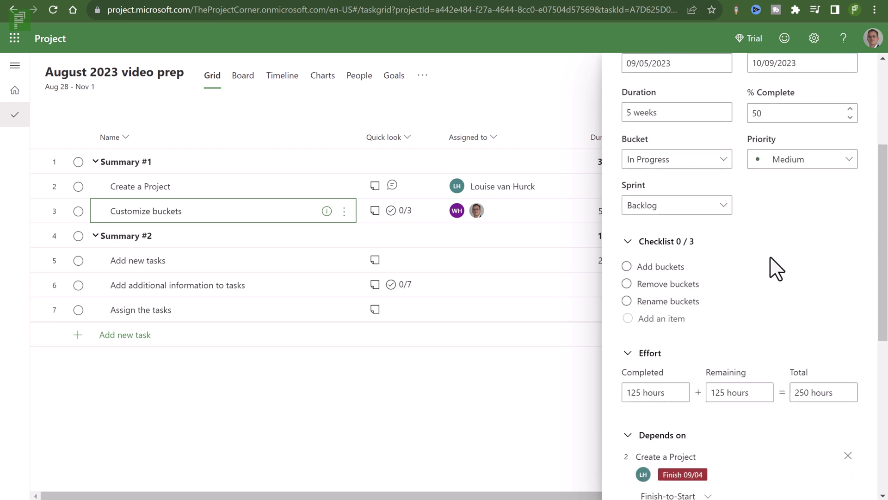
{"action": "scroll", "coordinate": [770, 256], "scroll_direction": "down", "scroll_amount": 3}
{"action": "scroll", "coordinate": [726, 277], "scroll_direction": "down", "scroll_amount": 2}
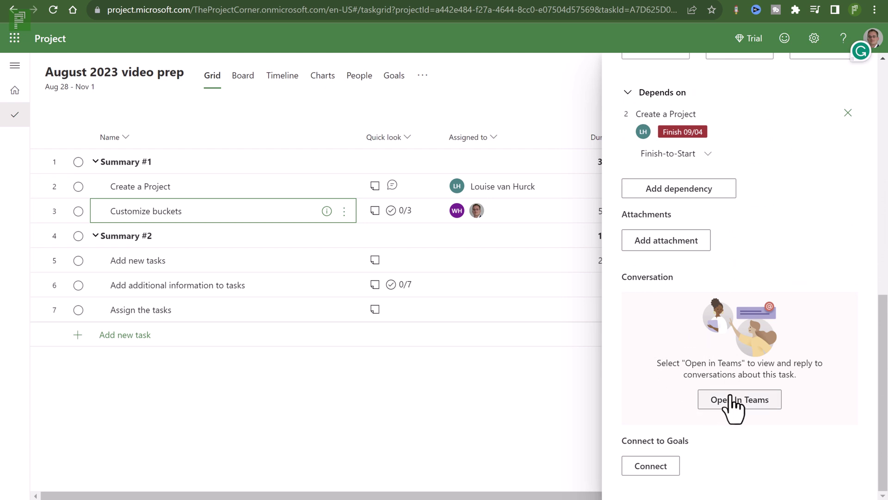
{"action": "left_click", "coordinate": [659, 467]}
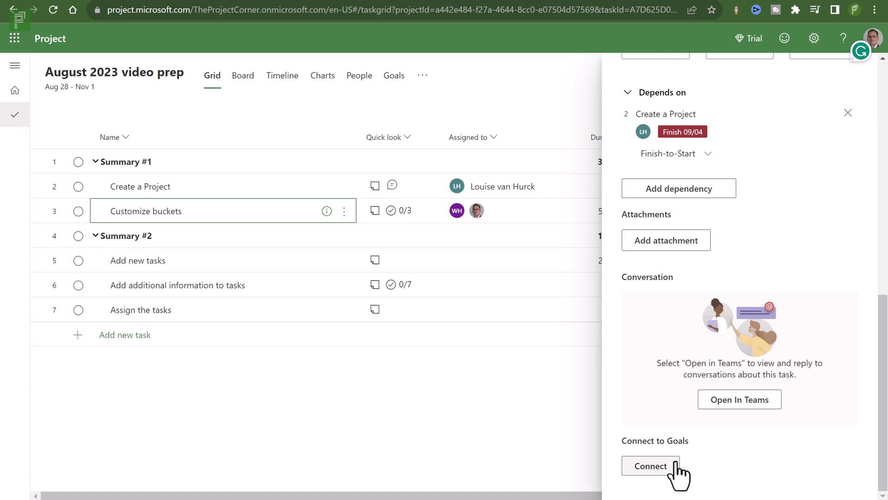
{"action": "left_click", "coordinate": [647, 466]}
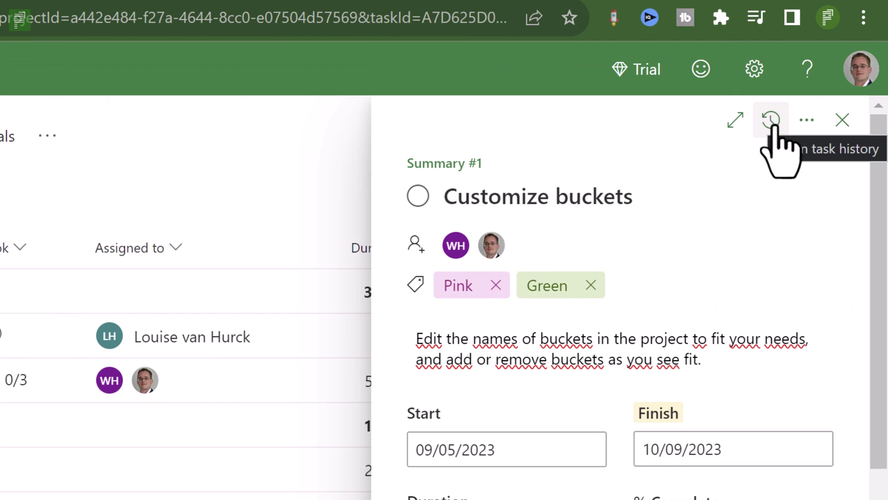
Show the Customize buckets change history and scroll through its Changes list
{"action": "left_click", "coordinate": [772, 123]}
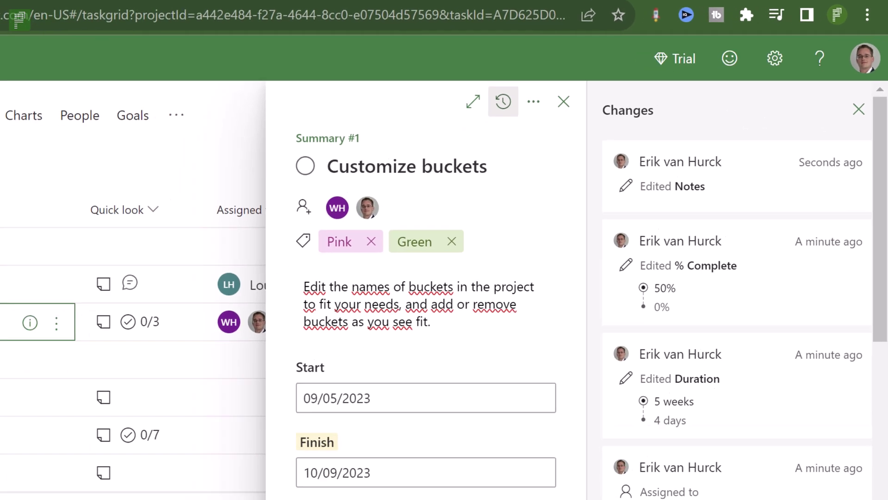
{"action": "scroll", "coordinate": [777, 416], "scroll_direction": "down", "scroll_amount": 4}
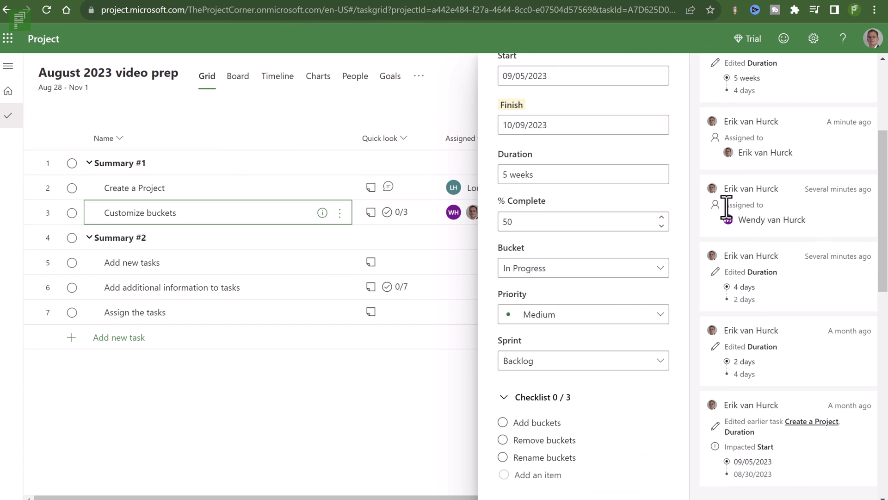
{"action": "scroll", "coordinate": [752, 218], "scroll_direction": "up", "scroll_amount": 3}
{"action": "scroll", "coordinate": [754, 218], "scroll_direction": "up", "scroll_amount": 2}
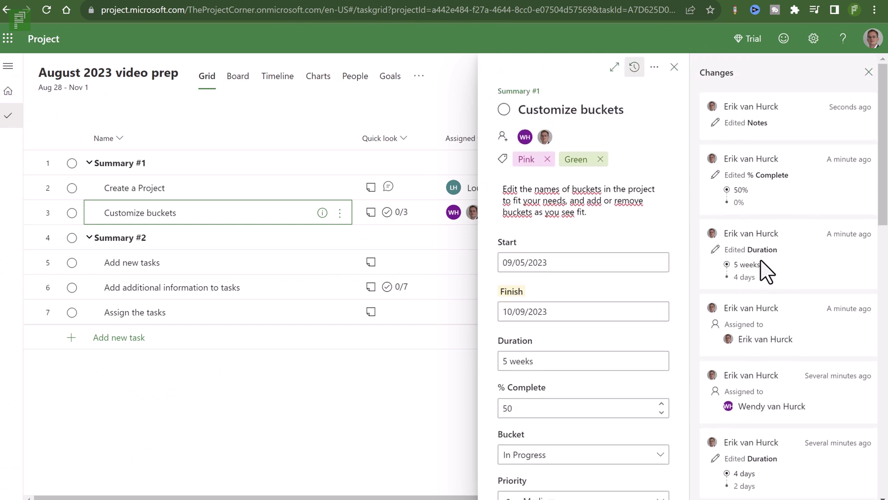
{"action": "scroll", "coordinate": [774, 279], "scroll_direction": "down", "scroll_amount": 1}
{"action": "scroll", "coordinate": [773, 278], "scroll_direction": "down", "scroll_amount": 7}
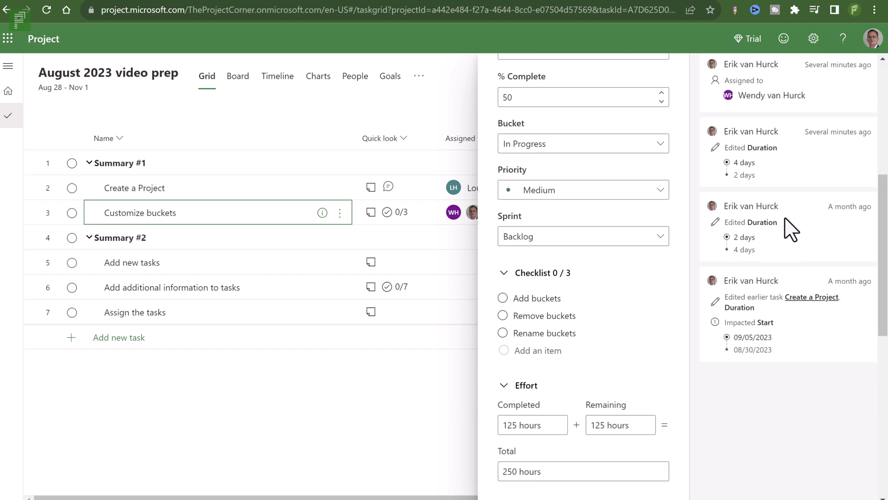
{"action": "scroll", "coordinate": [804, 315], "scroll_direction": "up", "scroll_amount": 6}
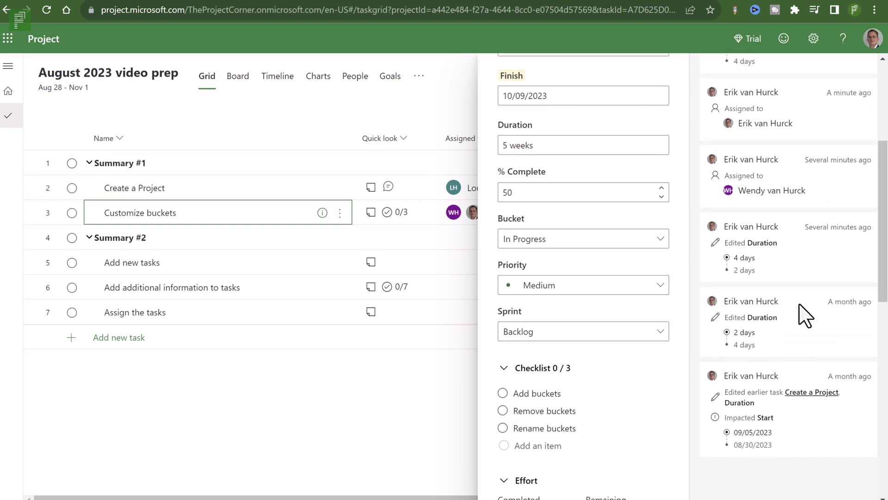
{"action": "scroll", "coordinate": [803, 319], "scroll_direction": "up", "scroll_amount": 2}
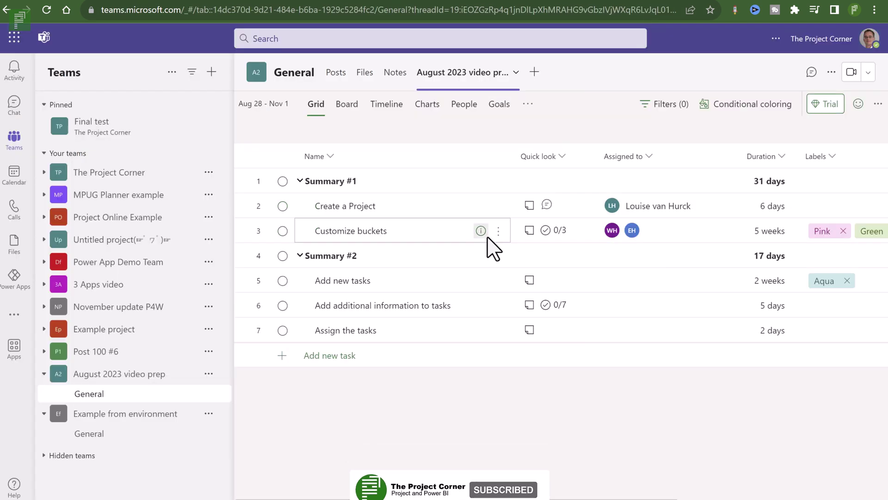
In the Teams tab, show Customize buckets' change history and start its task conversation
{"action": "left_click", "coordinate": [482, 231]}
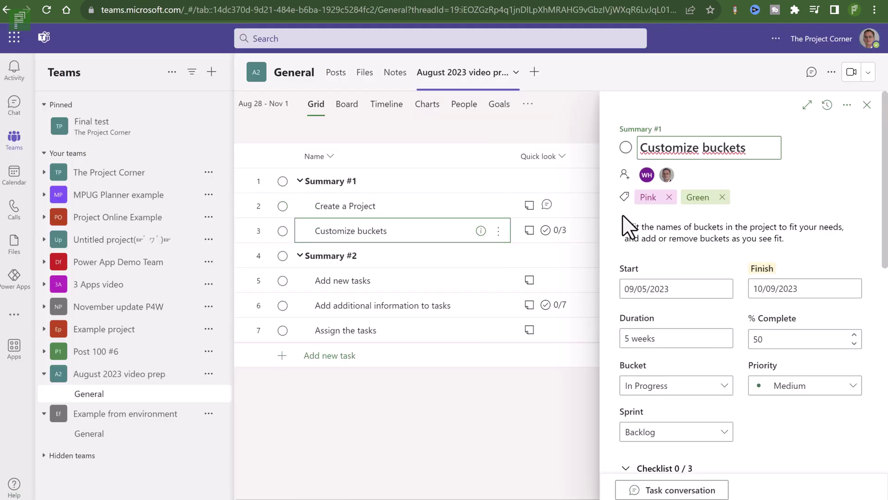
{"action": "left_click", "coordinate": [827, 105]}
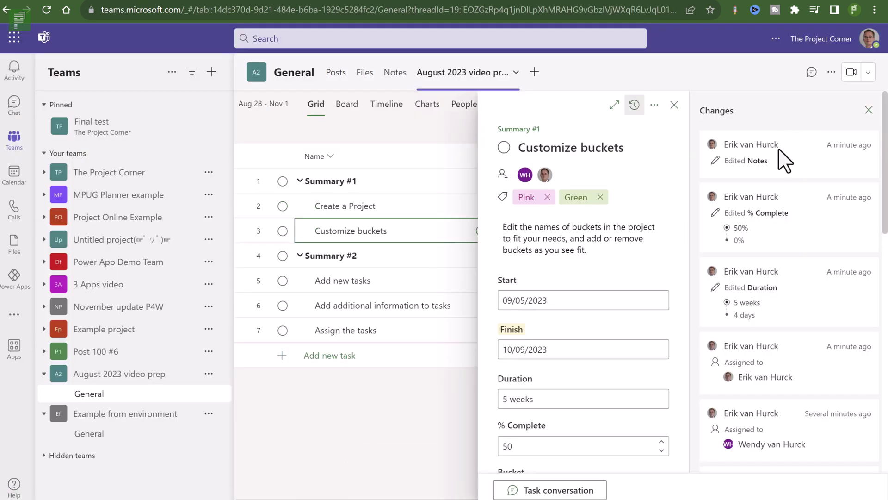
{"action": "left_click_drag", "start_coordinate": [726, 161], "coordinate": [765, 160]}
{"action": "left_click", "coordinate": [733, 237]}
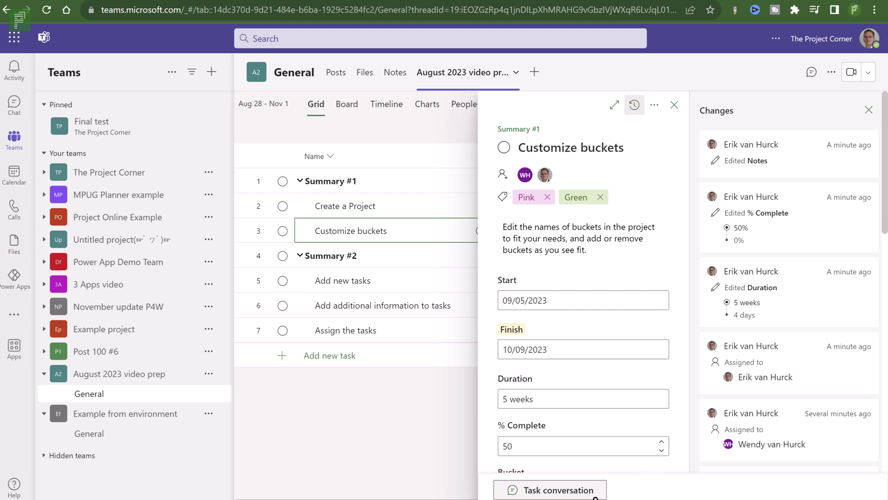
{"action": "left_click", "coordinate": [582, 492]}
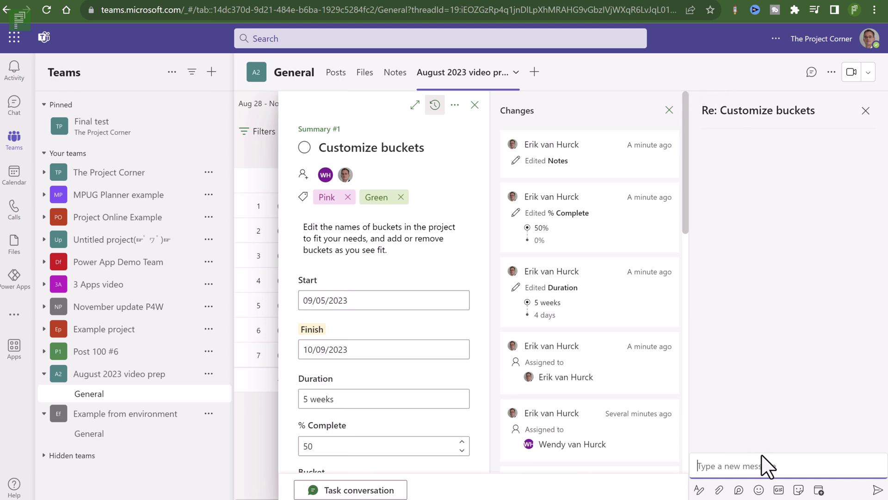
Send "Why did you change the duration?" mentioning the co-assigned team member
{"action": "type", "text": "Why did "}
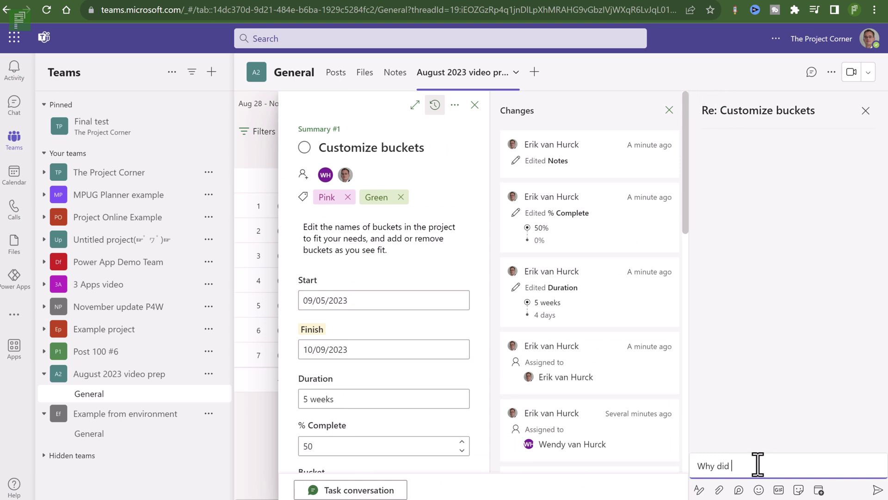
{"action": "type", "text": "you change the duration"}
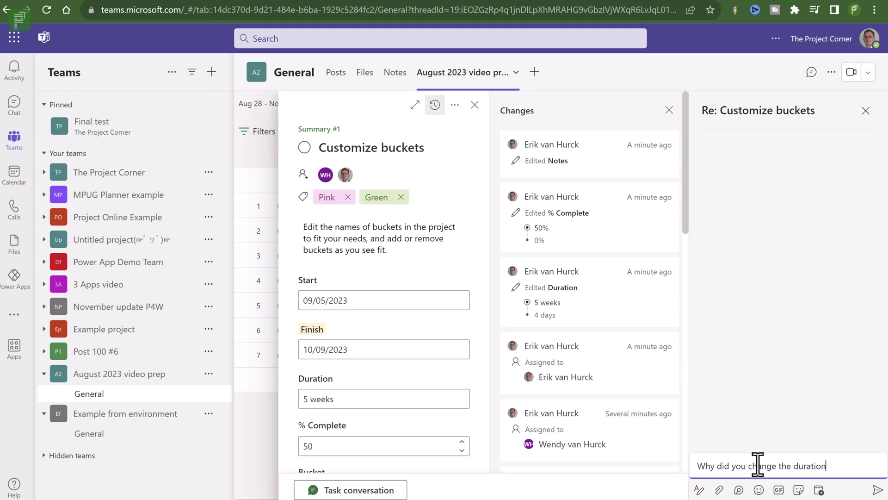
{"action": "type", "text": "? @"}
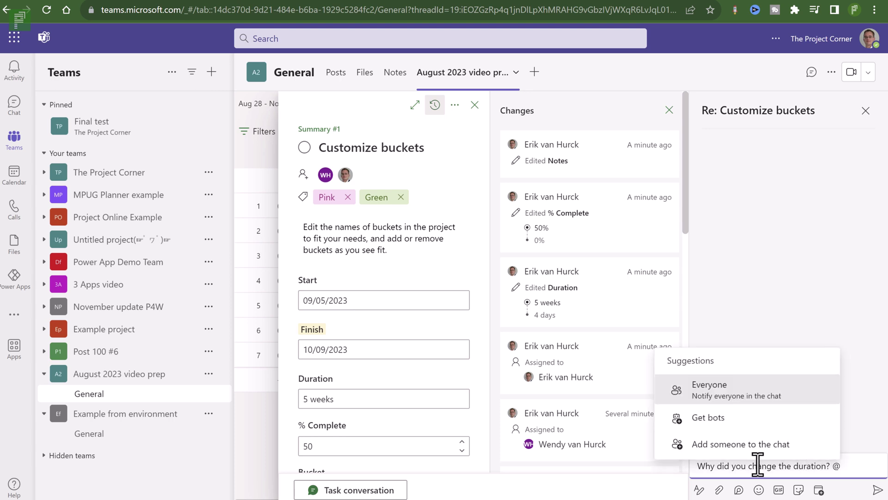
{"action": "type", "text": "erik"}
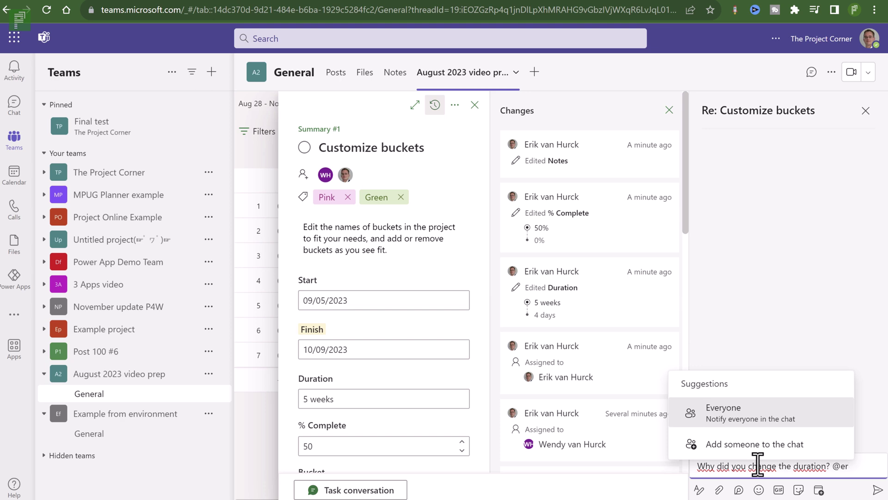
{"action": "key", "text": "BackSpace"}
{"action": "type", "text": "w"}
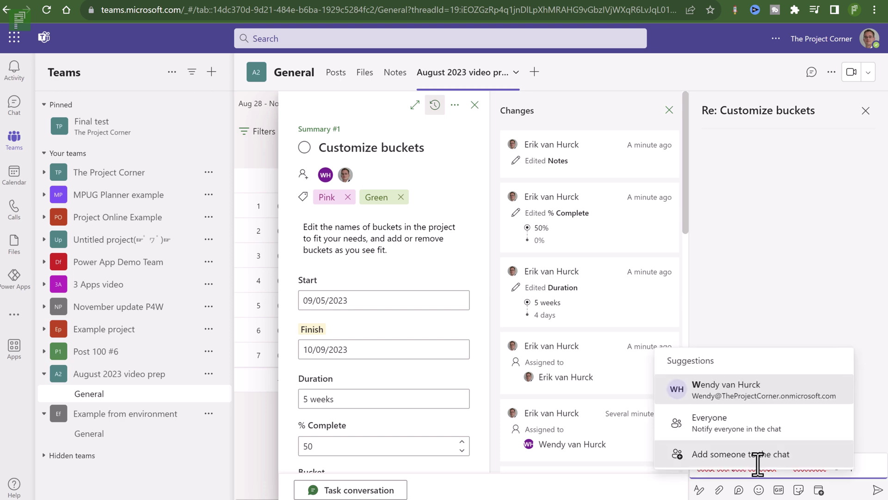
{"action": "type", "text": "end"}
{"action": "left_click", "coordinate": [744, 394]}
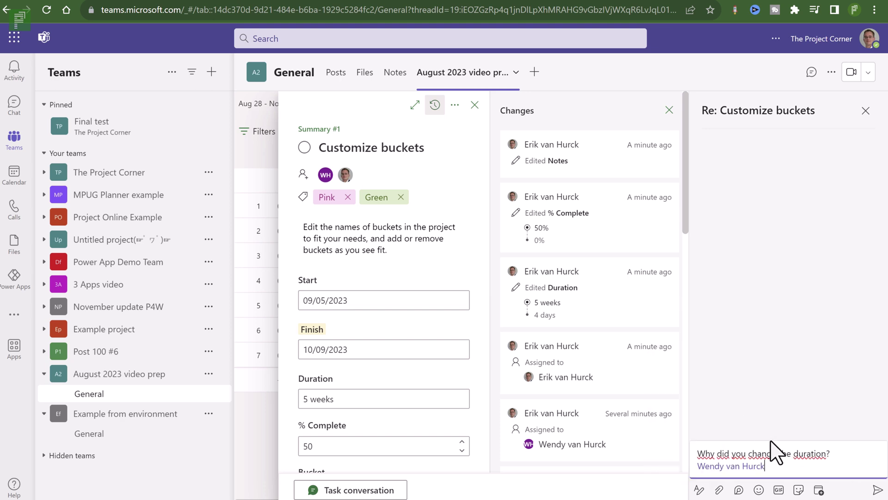
{"action": "left_click", "coordinate": [876, 489]}
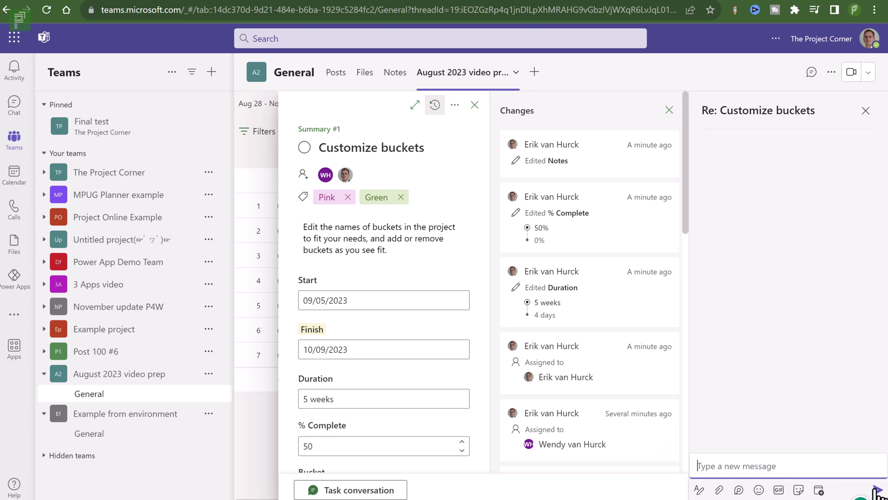